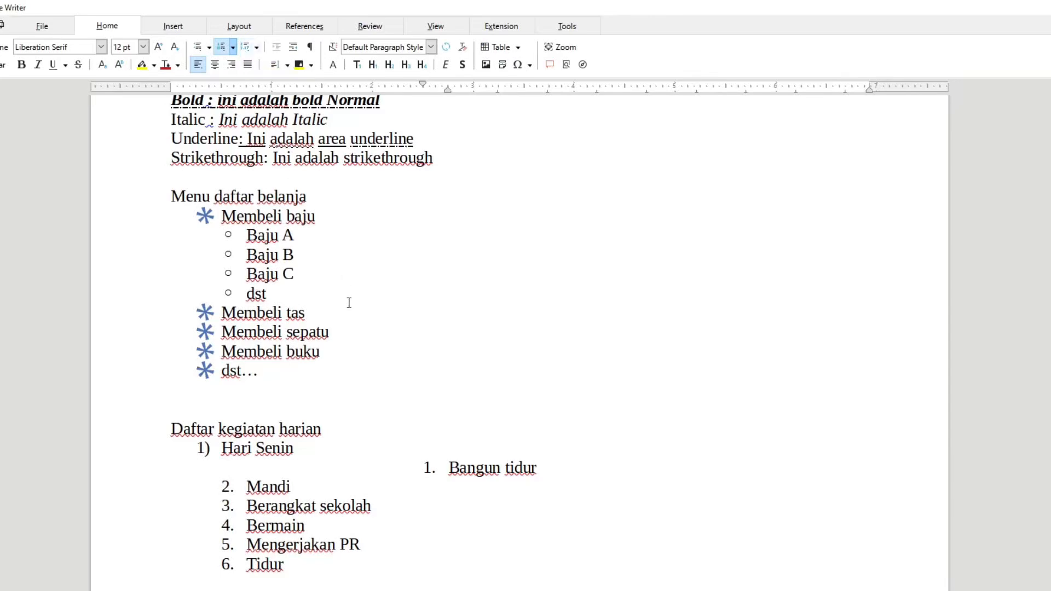
Return the item "Bangun tidur" to the second list level, directly under "Hari Senin".
{"action": "left_click", "coordinate": [441, 469]}
{"action": "left_click", "coordinate": [430, 469]}
{"action": "key", "text": "BackSpace"}
{"action": "key", "text": "BackSpace"}
{"action": "key", "text": "ctrl+z"}
{"action": "key", "text": "ctrl+z"}
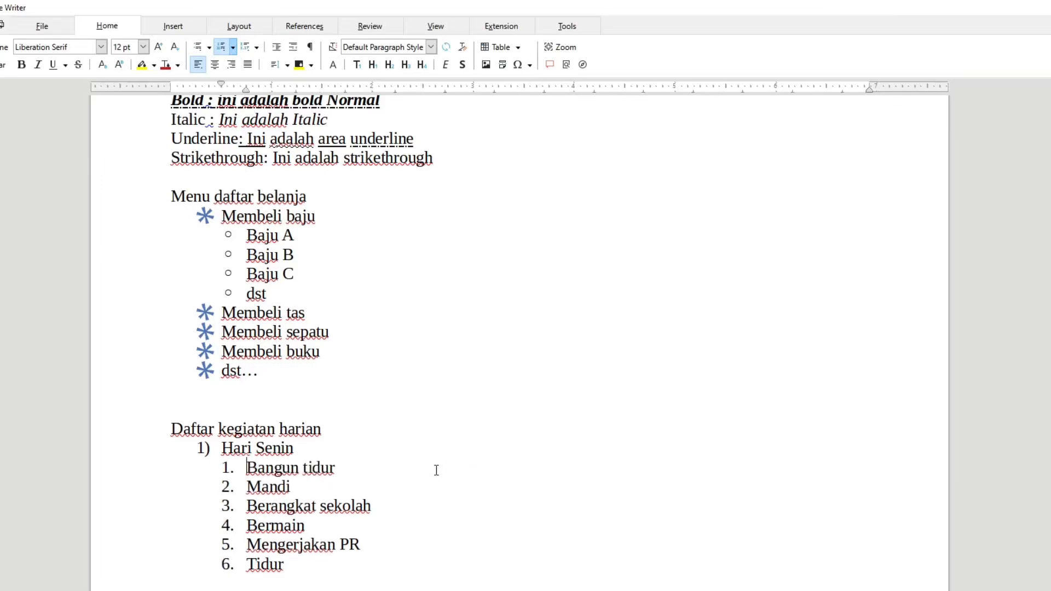
Demote "Bangun tidur" from the second list level to the deepest level.
{"action": "key", "text": "Tab"}
{"action": "key", "text": "Tab"}
{"action": "key", "text": "Tab"}
{"action": "key", "text": "Tab"}
{"action": "key", "text": "Tab"}
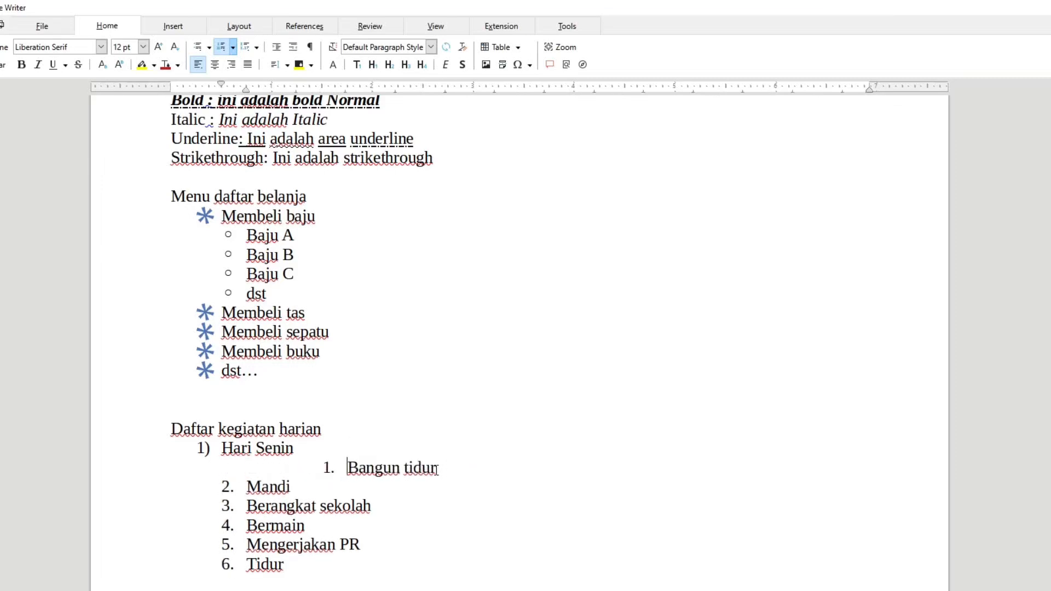
{"action": "key", "text": "Tab"}
{"action": "key", "text": "Tab"}
{"action": "key", "text": "Tab"}
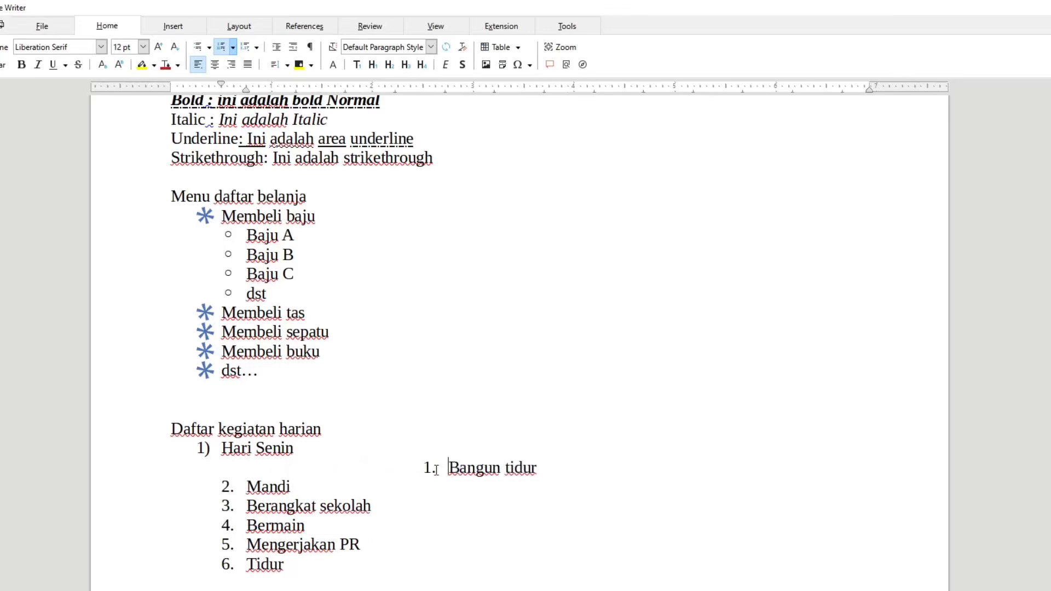
Promote "Bangun tidur" by several list levels and demote it again.
{"action": "key", "text": "shift+Tab"}
{"action": "key", "text": "shift+Tab"}
{"action": "key", "text": "shift+Tab"}
{"action": "key", "text": "shift+Tab"}
{"action": "key", "text": "shift+Tab"}
{"action": "key", "text": "shift+Tab"}
{"action": "key", "text": "shift+Tab"}
{"action": "key", "text": "shift+Tab"}
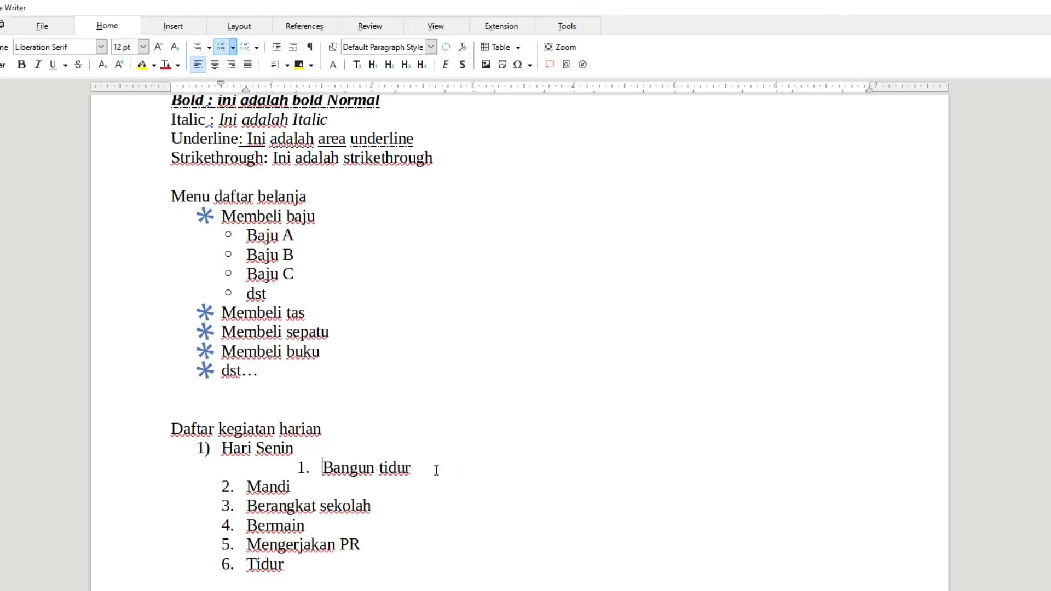
{"action": "key", "text": "Tab"}
{"action": "key", "text": "Tab"}
{"action": "key", "text": "Tab"}
{"action": "key", "text": "Tab"}
{"action": "key", "text": "Tab"}
{"action": "key", "text": "Tab"}
{"action": "key", "text": "Tab"}
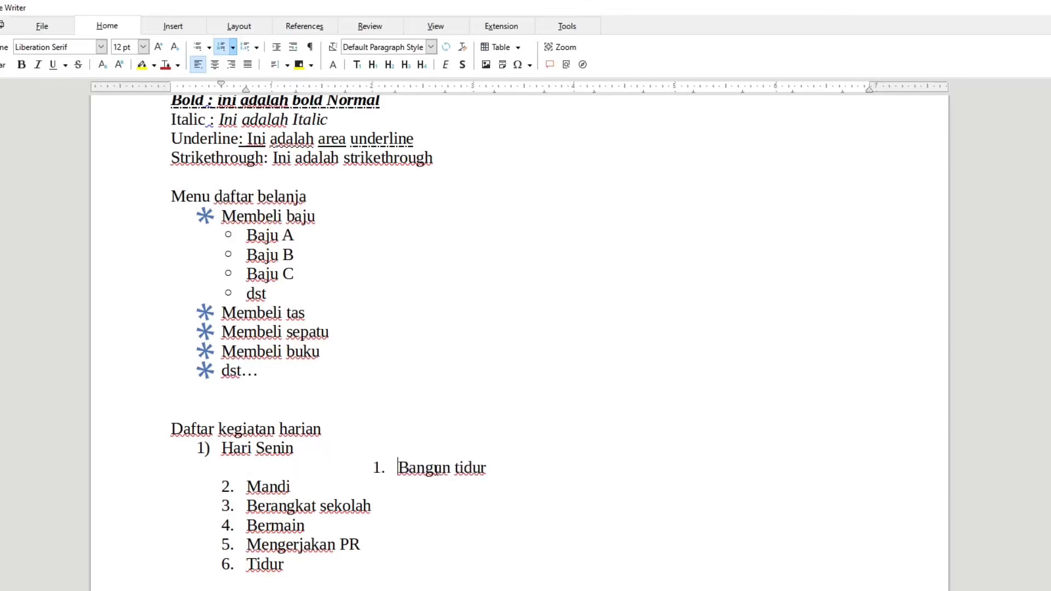
{"action": "key", "text": "Tab"}
Promote "Bangun tidur" to the first list level, and return it to the second level under "Hari Senin".
{"action": "key", "text": "shift+Tab"}
{"action": "key", "text": "shift+Tab"}
{"action": "key", "text": "shift+Tab"}
{"action": "key", "text": "shift+Tab"}
{"action": "key", "text": "shift+Tab"}
{"action": "key", "text": "shift+Tab"}
{"action": "key", "text": "shift+Tab"}
{"action": "key", "text": "shift+Tab"}
{"action": "key", "text": "shift+Tab"}
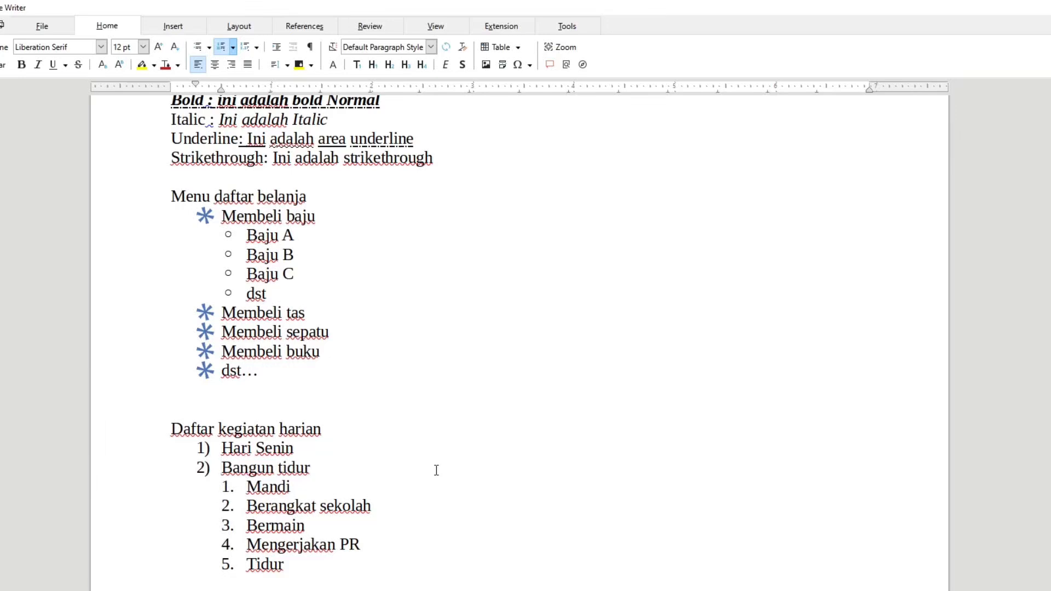
{"action": "key", "text": "Tab"}
{"action": "key", "text": "Tab"}
{"action": "key", "text": "shift+Tab"}
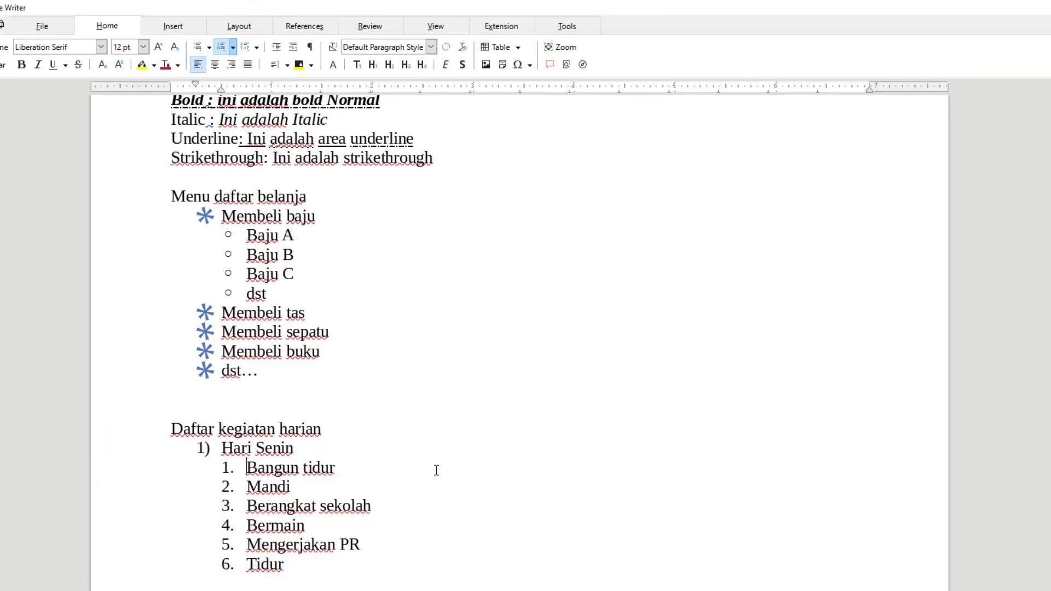
Compare the outline formats in the Bullets and Numbering settings and apply the 1., 1.1., a) format to the "Daftar kegiatan harian" list.
{"action": "left_click", "coordinate": [256, 48]}
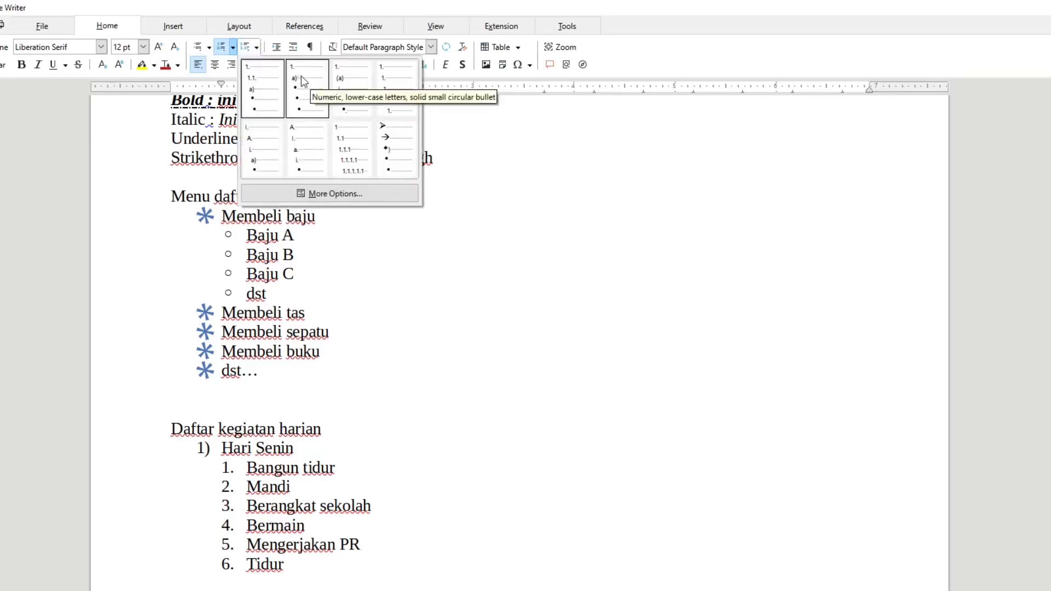
{"action": "left_click", "coordinate": [335, 193]}
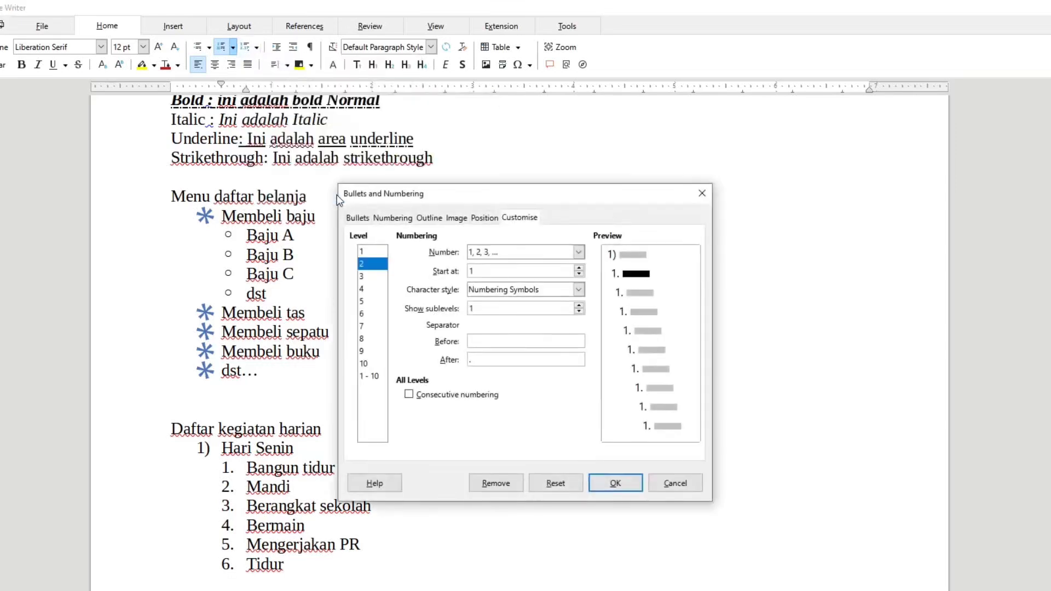
{"action": "left_click", "coordinate": [425, 219]}
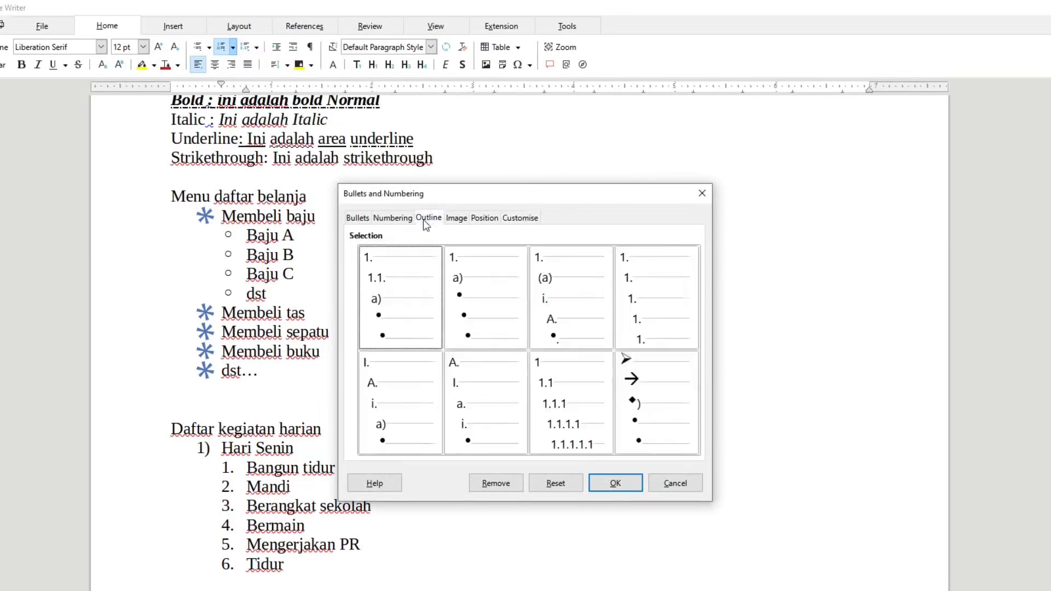
{"action": "left_click", "coordinate": [484, 292]}
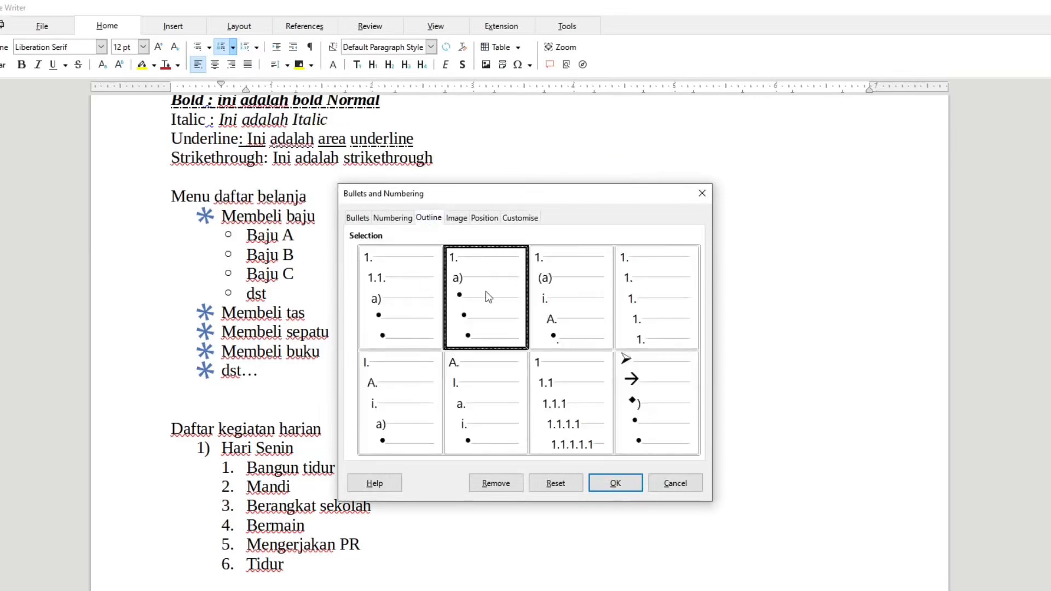
{"action": "left_click", "coordinate": [569, 293]}
{"action": "left_click", "coordinate": [637, 290]}
{"action": "left_click", "coordinate": [416, 291]}
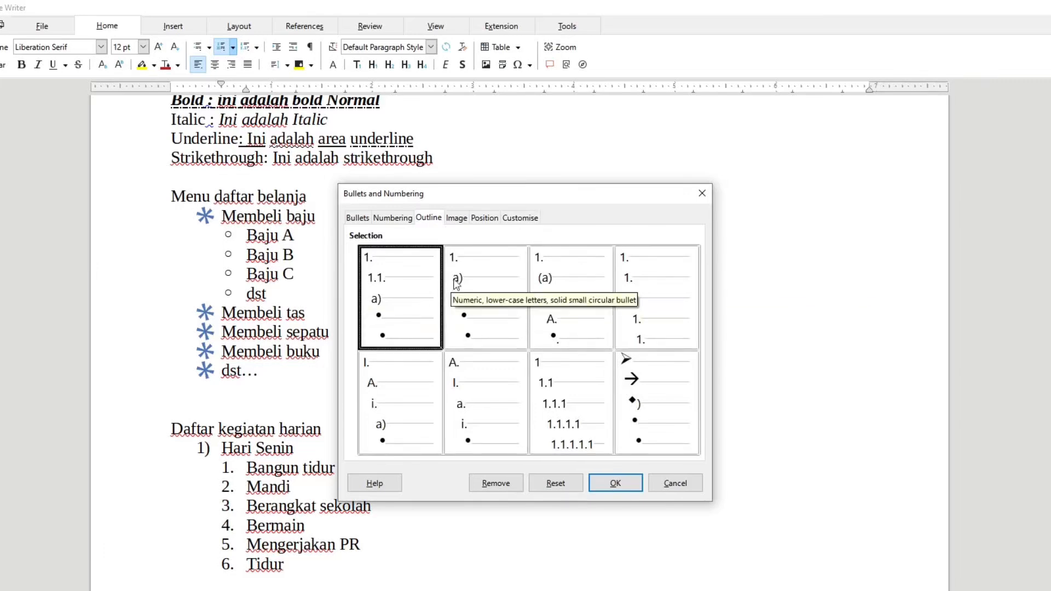
{"action": "left_click", "coordinate": [481, 284]}
{"action": "left_click", "coordinate": [542, 280]}
{"action": "left_click", "coordinate": [611, 289]}
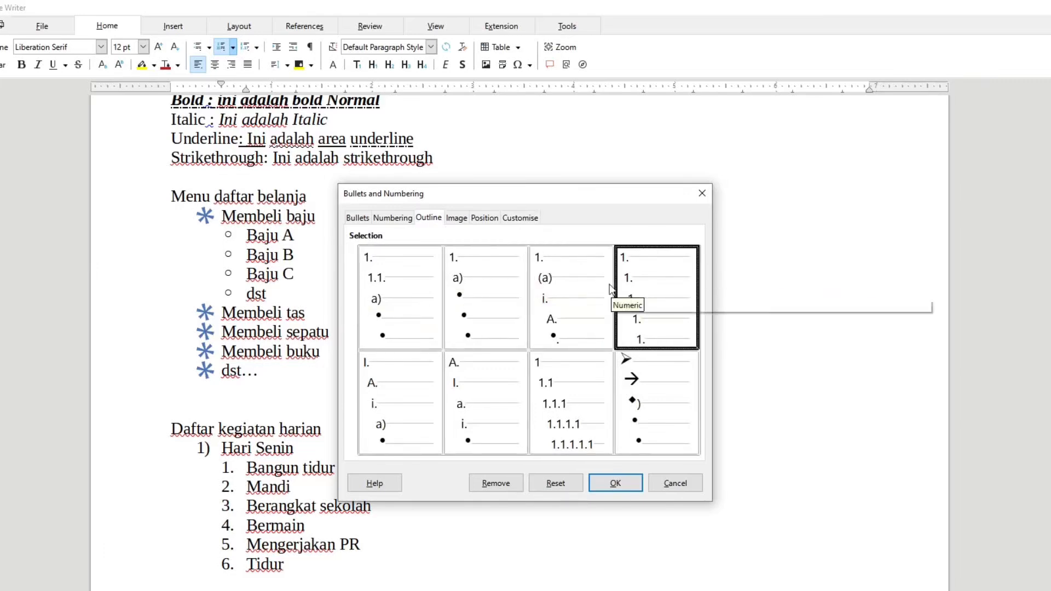
{"action": "left_click", "coordinate": [413, 290]}
{"action": "left_click", "coordinate": [616, 295]}
{"action": "left_click", "coordinate": [408, 295]}
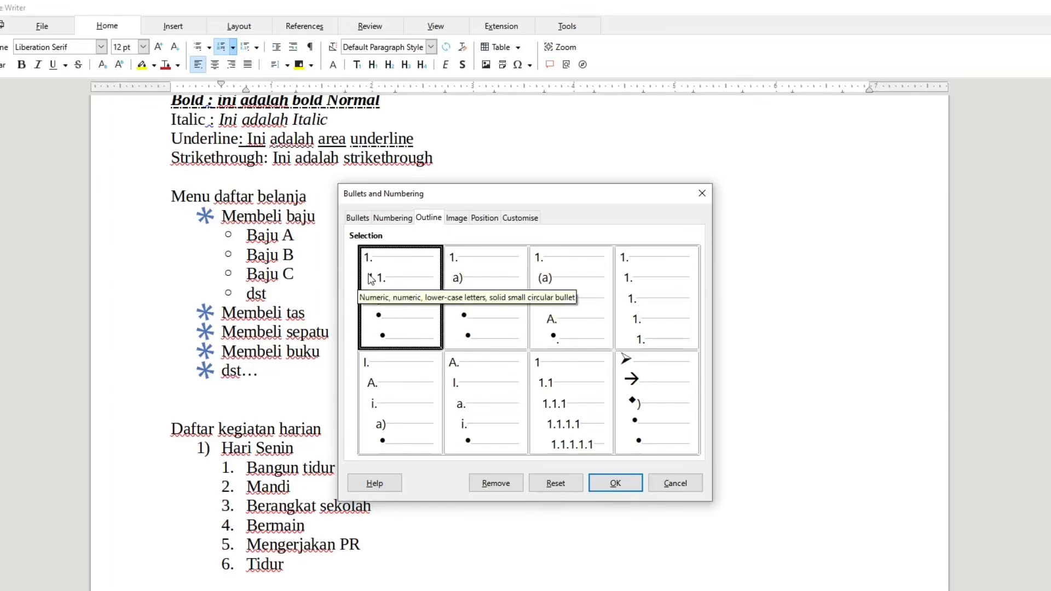
{"action": "left_click", "coordinate": [615, 484]}
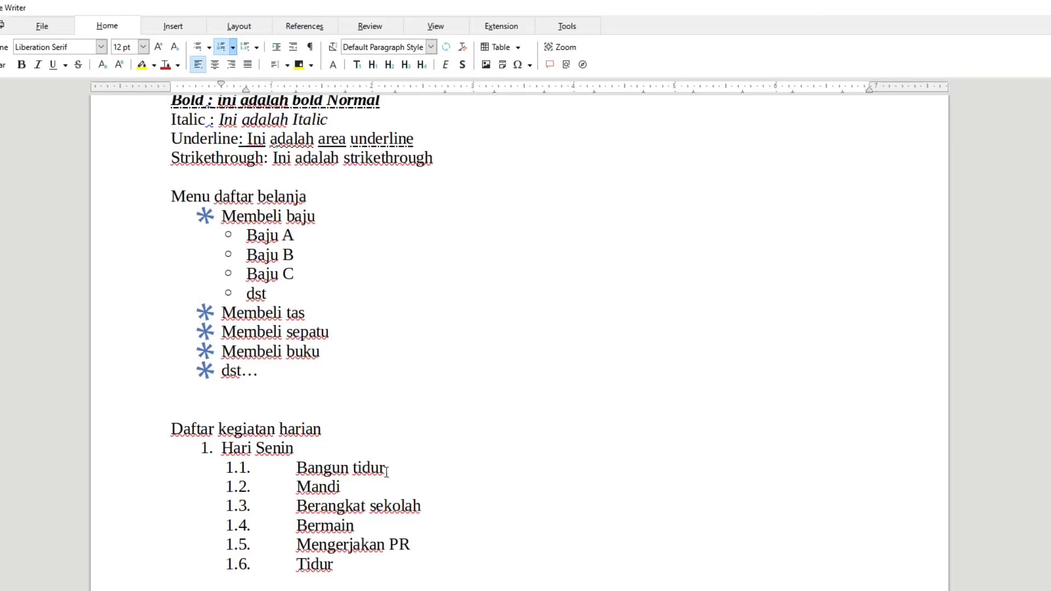
Demote "Bangun tidur" through the outline format's levels to the deepest one, and bring it back to the second level.
{"action": "key", "text": "Tab"}
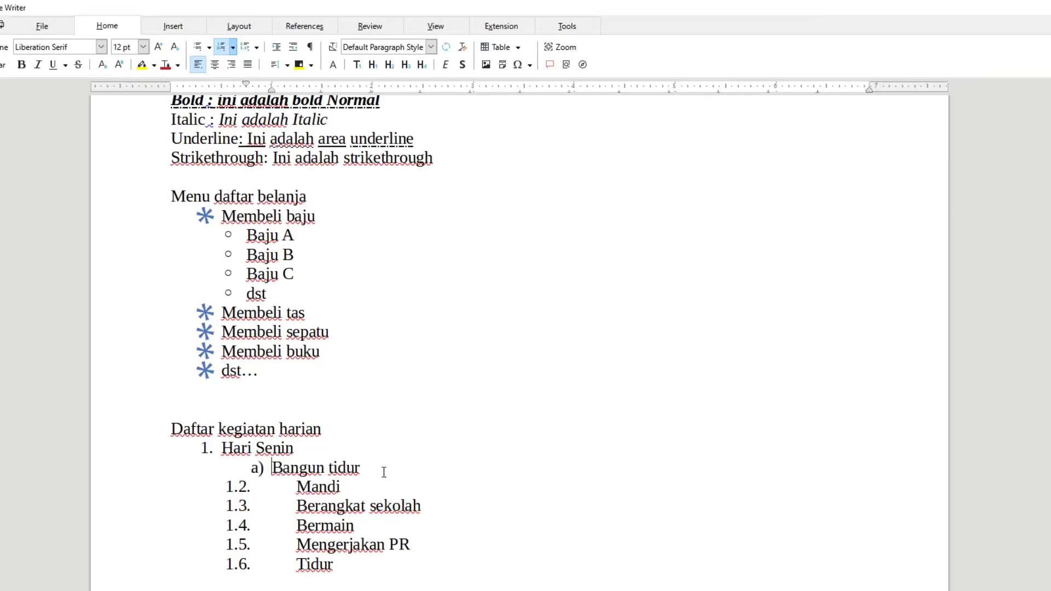
{"action": "key", "text": "shift+F12"}
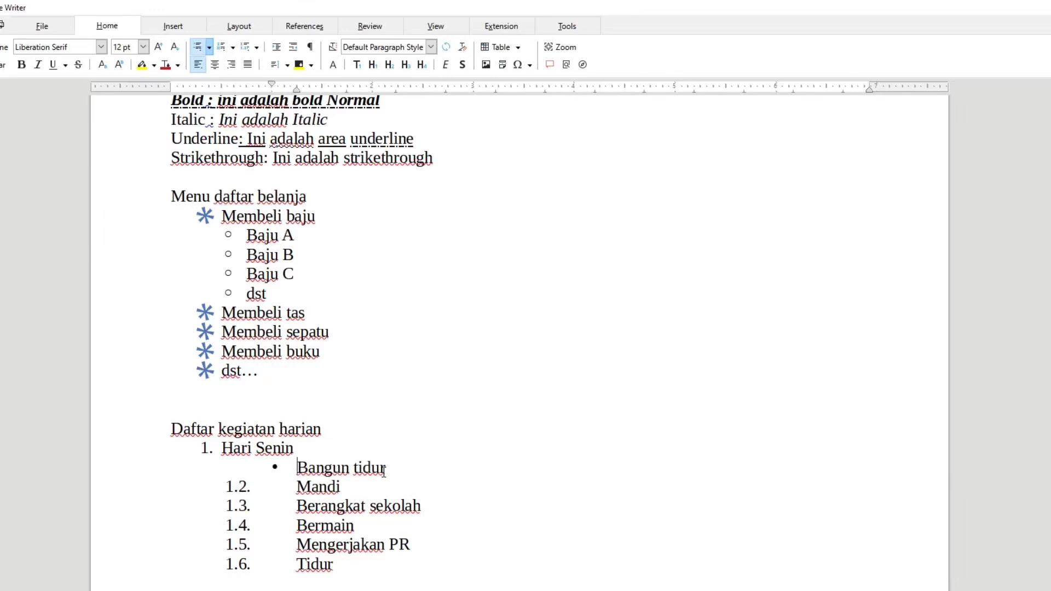
{"action": "key", "text": "Tab"}
{"action": "key", "text": "Tab"}
{"action": "key", "text": "Tab"}
{"action": "key", "text": "Tab"}
{"action": "key", "text": "Tab"}
{"action": "key", "text": "Tab"}
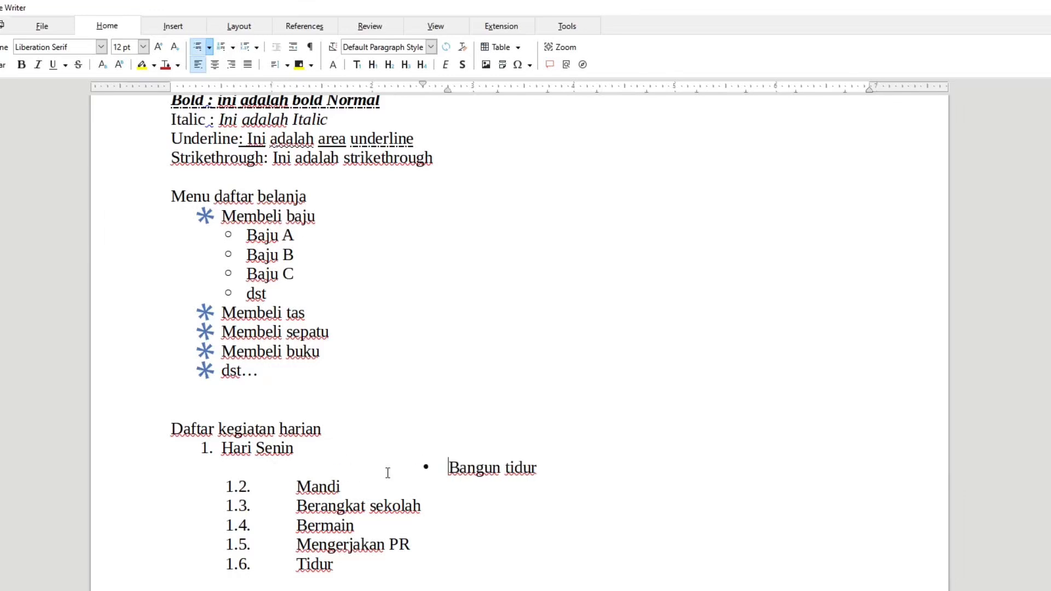
{"action": "key", "text": "F12"}
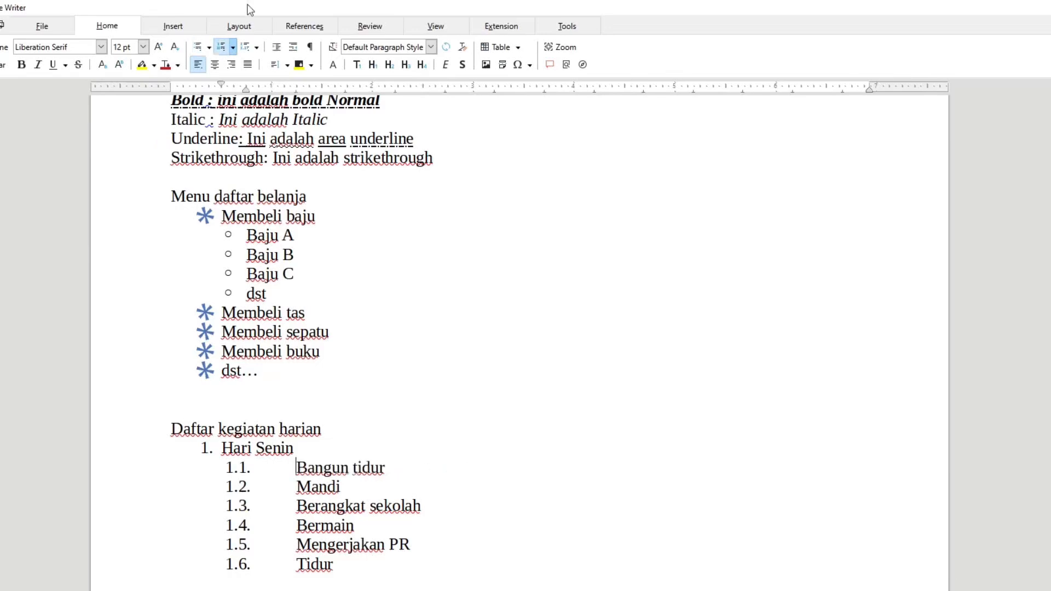
Apply the "Numeric with all sublevels" outline format to the daily activities list and demote "Bangun tidur" to the deepest level.
{"action": "left_click", "coordinate": [233, 48]}
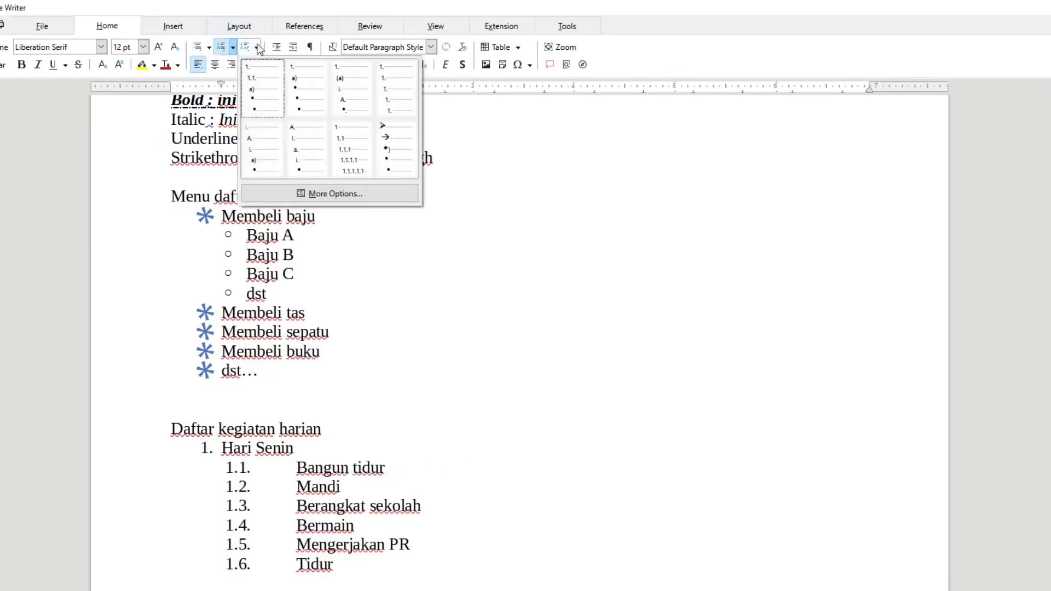
{"action": "left_click", "coordinate": [354, 171]}
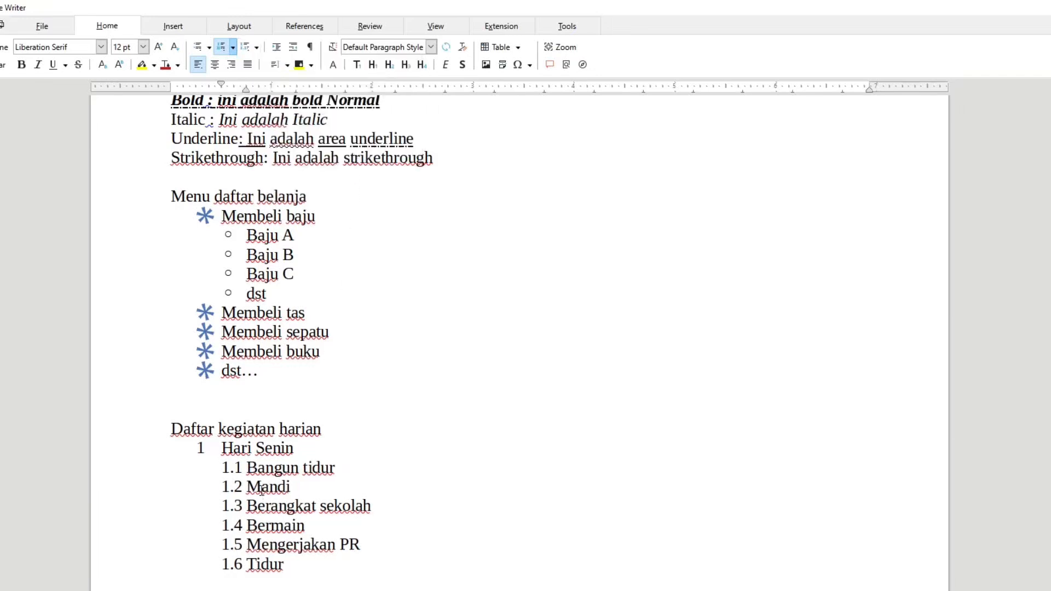
{"action": "key", "text": "Tab"}
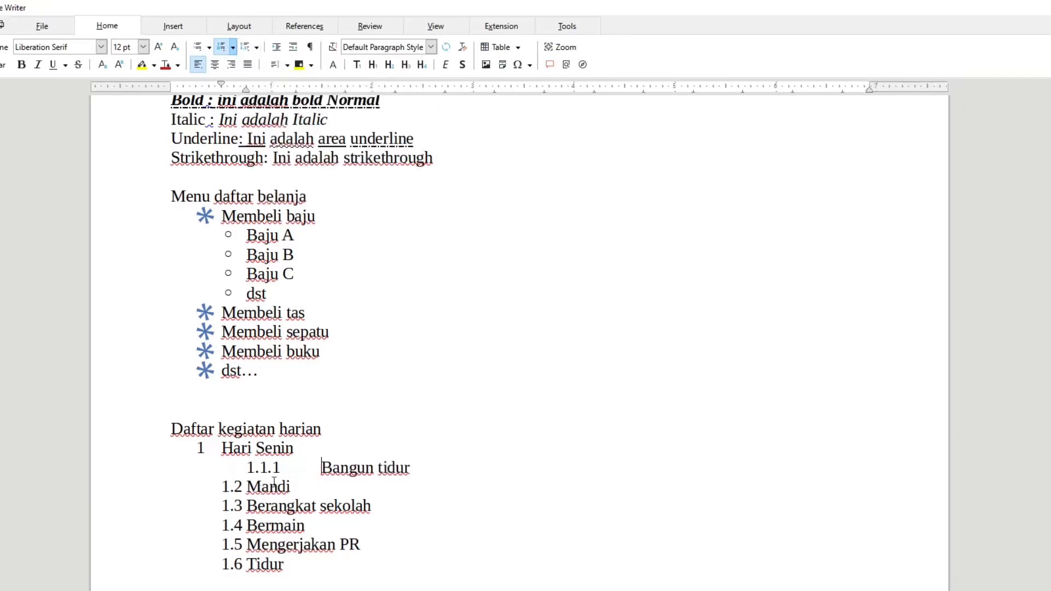
{"action": "key", "text": "Tab"}
{"action": "key", "text": "Tab"}
{"action": "key", "text": "Tab"}
{"action": "key", "text": "Tab"}
{"action": "key", "text": "Tab"}
{"action": "key", "text": "Tab"}
{"action": "key", "text": "Tab"}
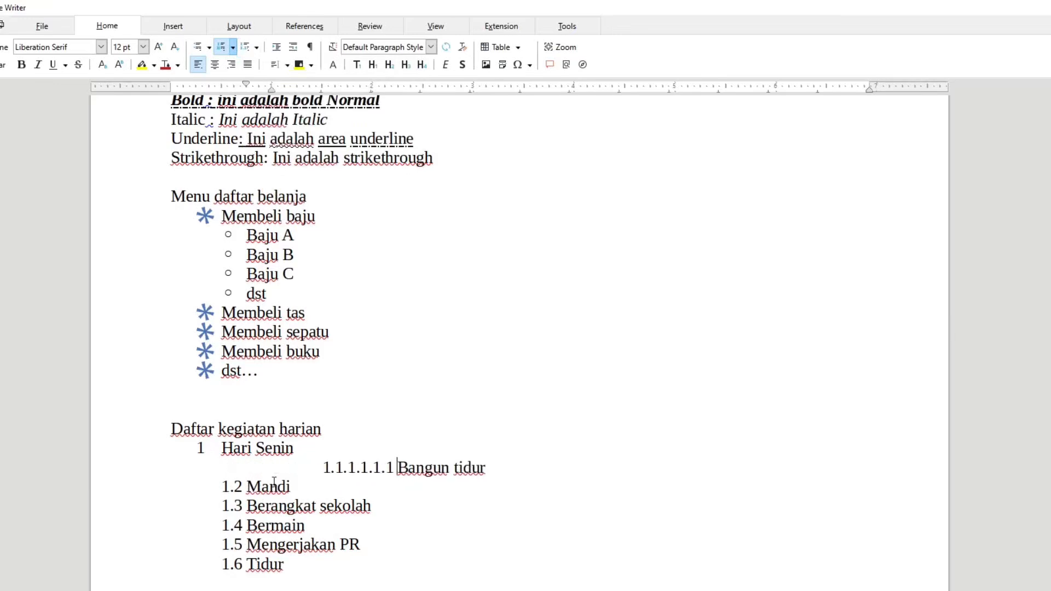
Demote "Baju A" in the shopping list to the deepest bullet level and return it to the second level under "Membeli baju".
{"action": "left_click", "coordinate": [247, 230]}
{"action": "key", "text": "Tab"}
{"action": "key", "text": "Tab"}
{"action": "key", "text": "Tab"}
{"action": "key", "text": "Tab"}
{"action": "key", "text": "Tab"}
{"action": "key", "text": "Tab"}
{"action": "key", "text": "Tab"}
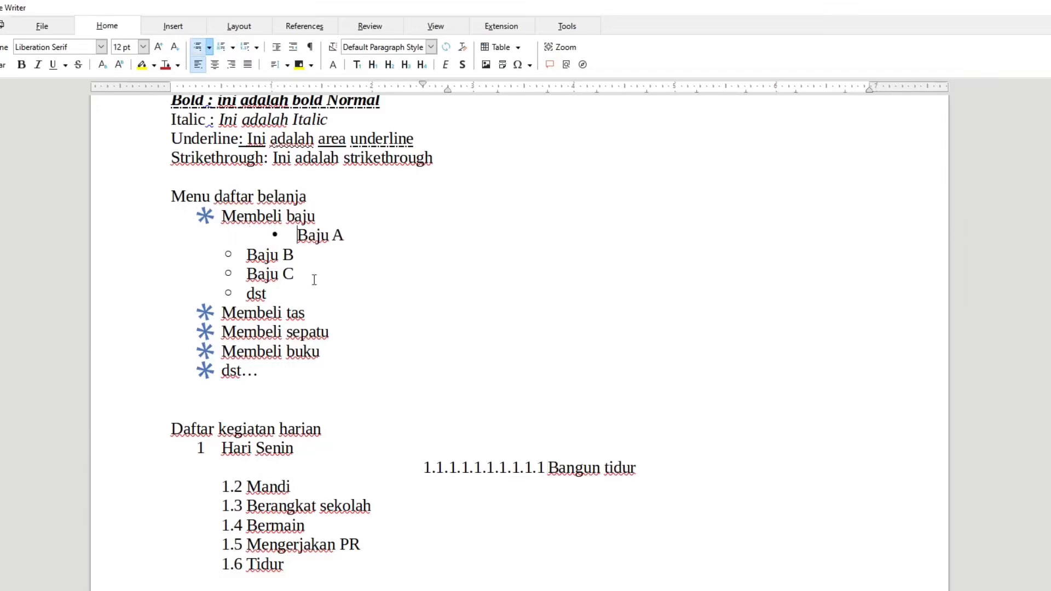
{"action": "key", "text": "Tab"}
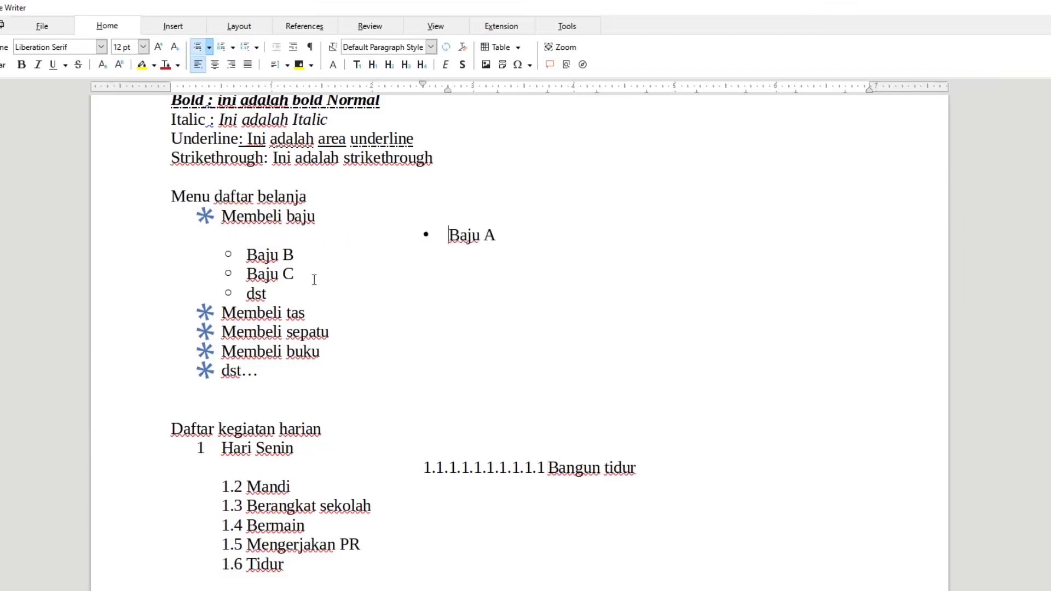
{"action": "key", "text": "shift+Tab"}
{"action": "key", "text": "shift+Tab"}
{"action": "key", "text": "shift+Tab"}
{"action": "key", "text": "shift+Tab"}
{"action": "key", "text": "shift+Tab"}
{"action": "key", "text": "shift+Tab"}
{"action": "key", "text": "shift+Tab"}
{"action": "key", "text": "shift+Tab"}
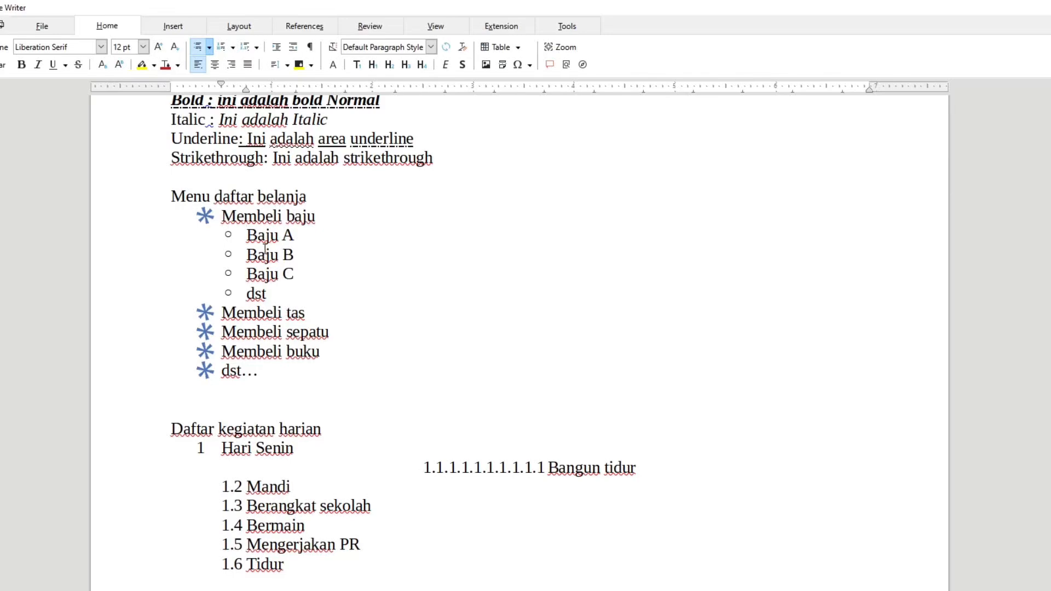
Examine the customisation settings of the shopping list's individual levels in Bullets and Numbering, comparing level 1 with level 2.
{"action": "left_click", "coordinate": [259, 47]}
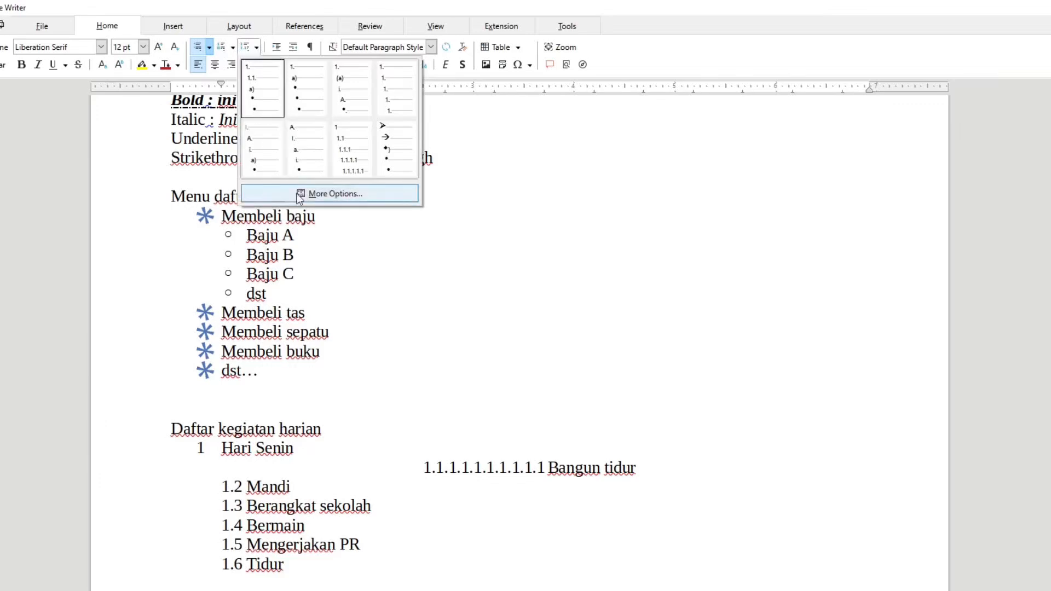
{"action": "left_click", "coordinate": [335, 193]}
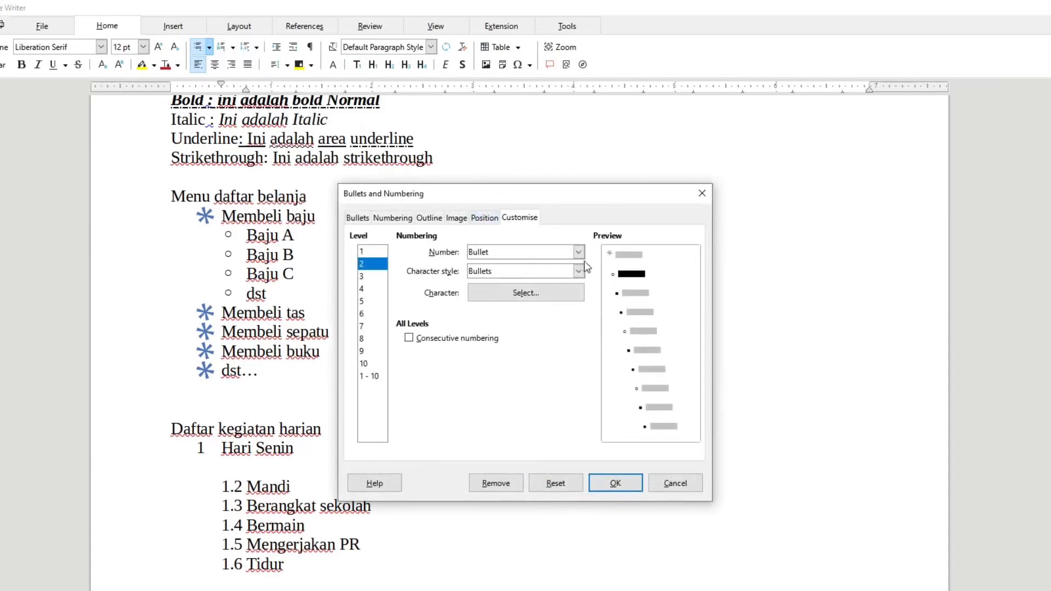
{"action": "left_click", "coordinate": [382, 252]}
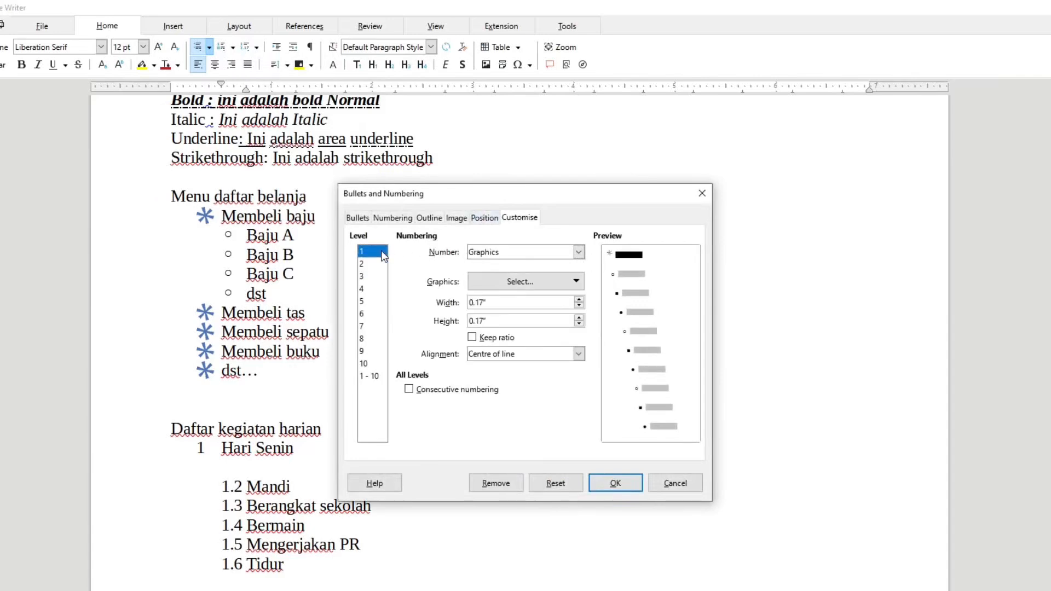
{"action": "left_click", "coordinate": [374, 265]}
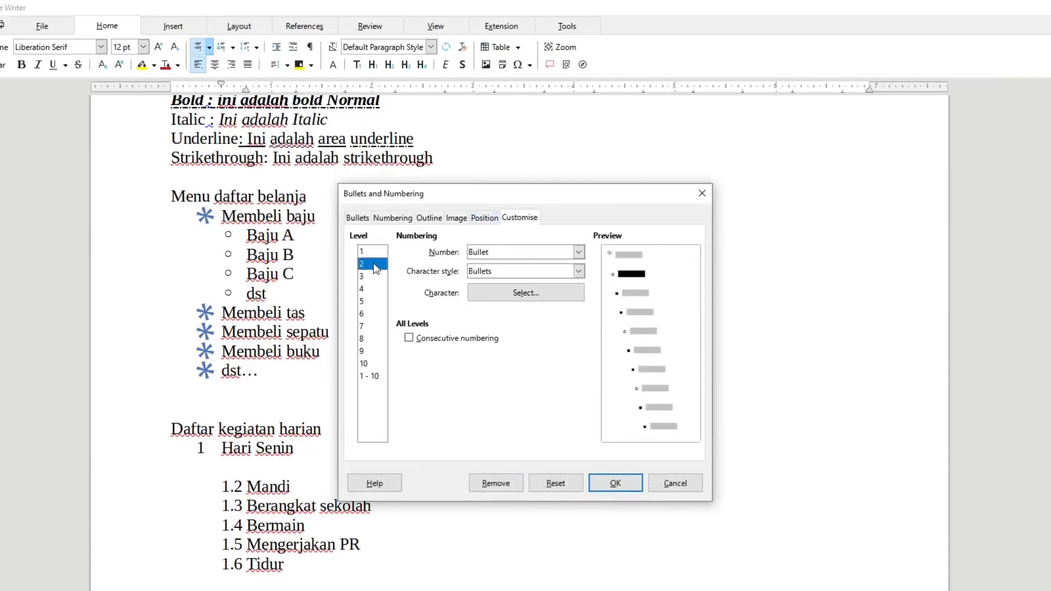
{"action": "left_click", "coordinate": [374, 377]}
{"action": "left_click", "coordinate": [373, 364]}
{"action": "left_click", "coordinate": [372, 351]}
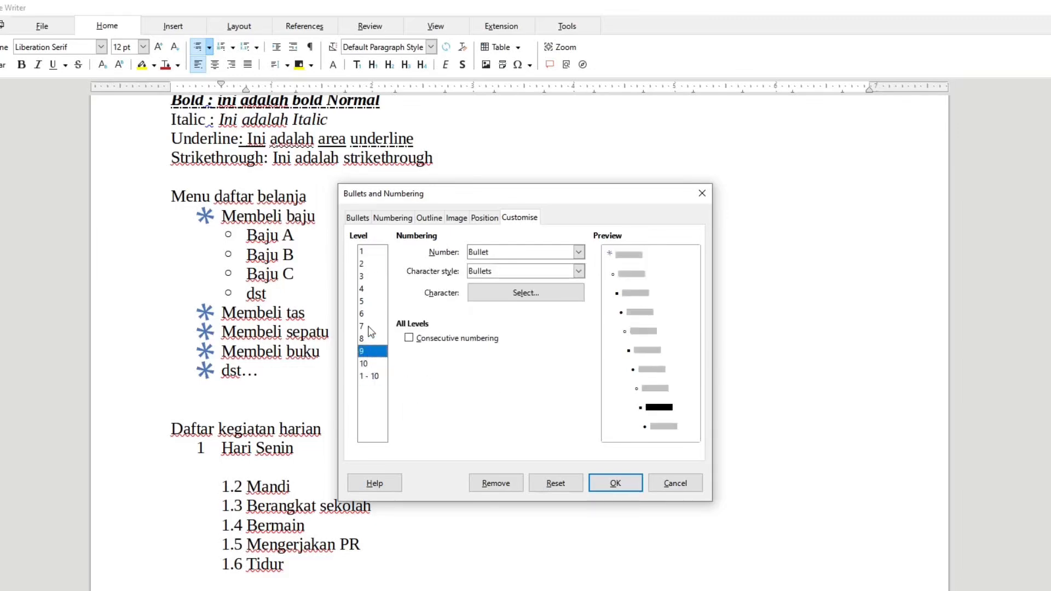
{"action": "left_click", "coordinate": [371, 327]}
{"action": "left_click", "coordinate": [371, 302]}
{"action": "left_click", "coordinate": [373, 251]}
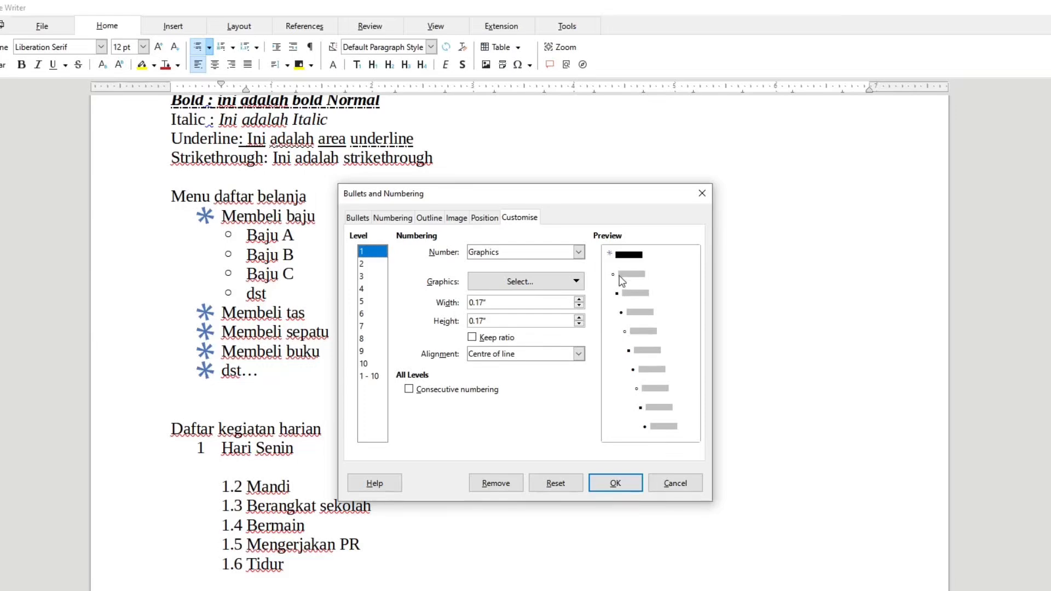
{"action": "left_click", "coordinate": [364, 265]}
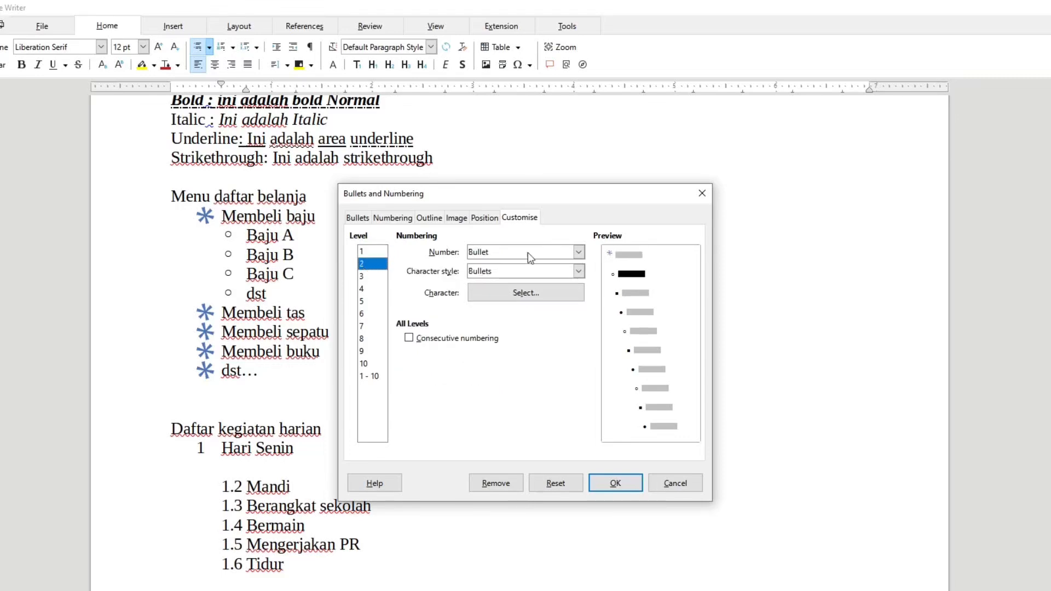
{"action": "left_click", "coordinate": [372, 251]}
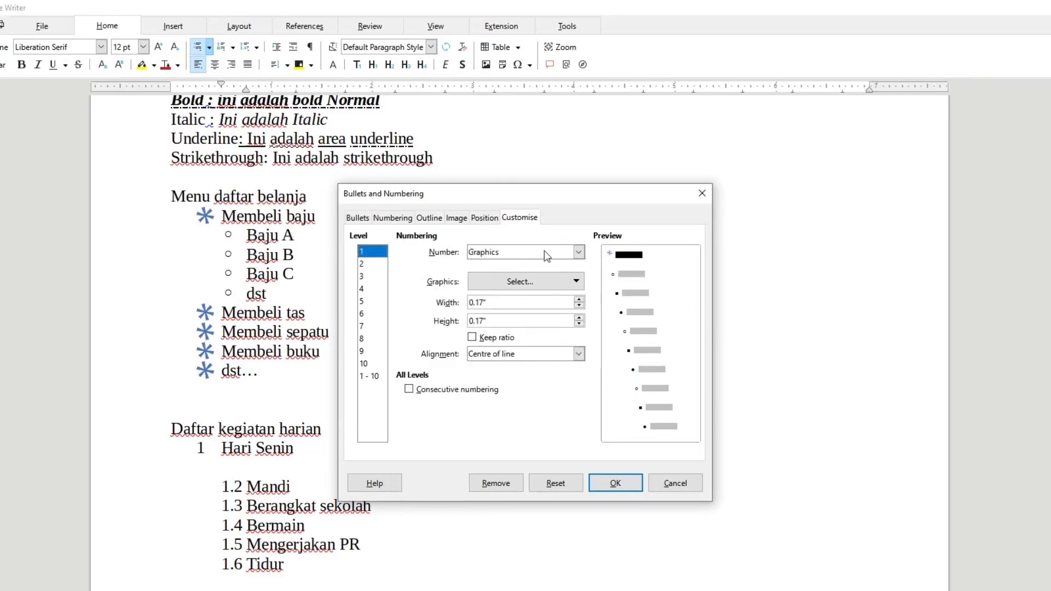
{"action": "left_click", "coordinate": [365, 265]}
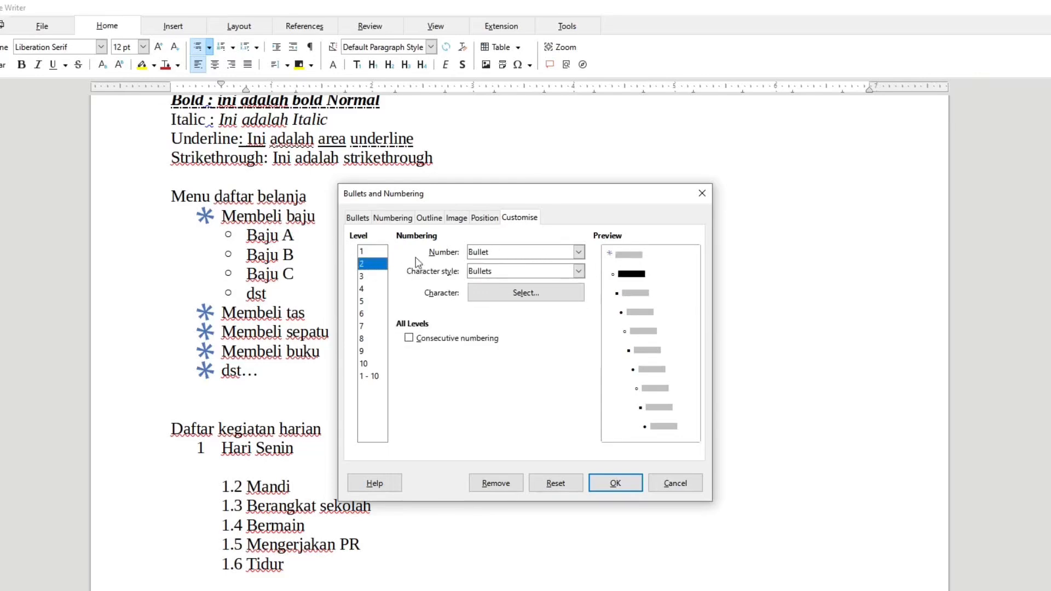
Change level 2 of the shopping list to a Graphics bullet using the blue diamond image from the gallery.
{"action": "left_click", "coordinate": [524, 253]}
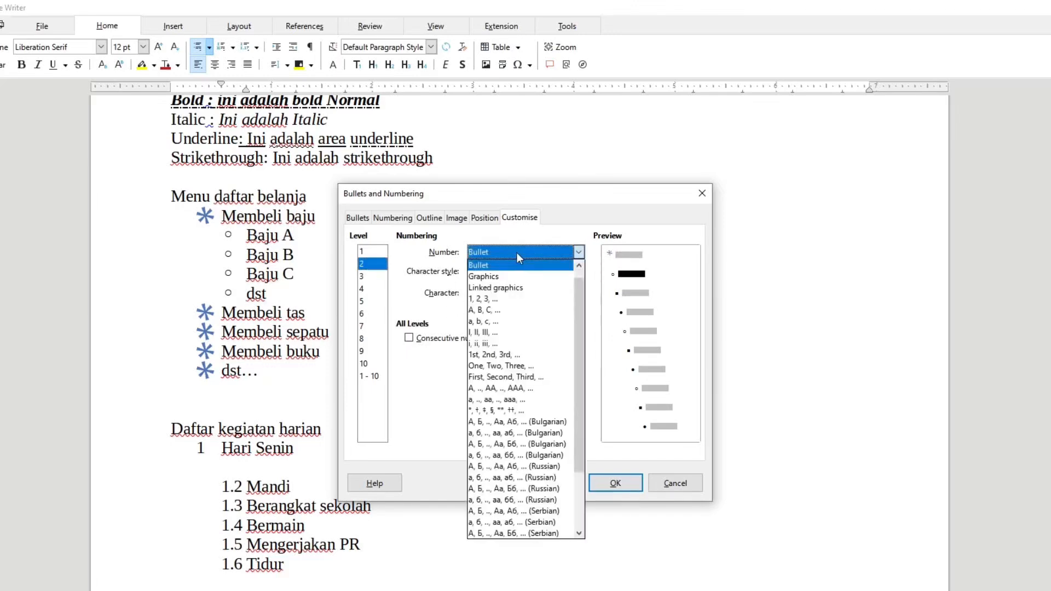
{"action": "left_click", "coordinate": [501, 287]}
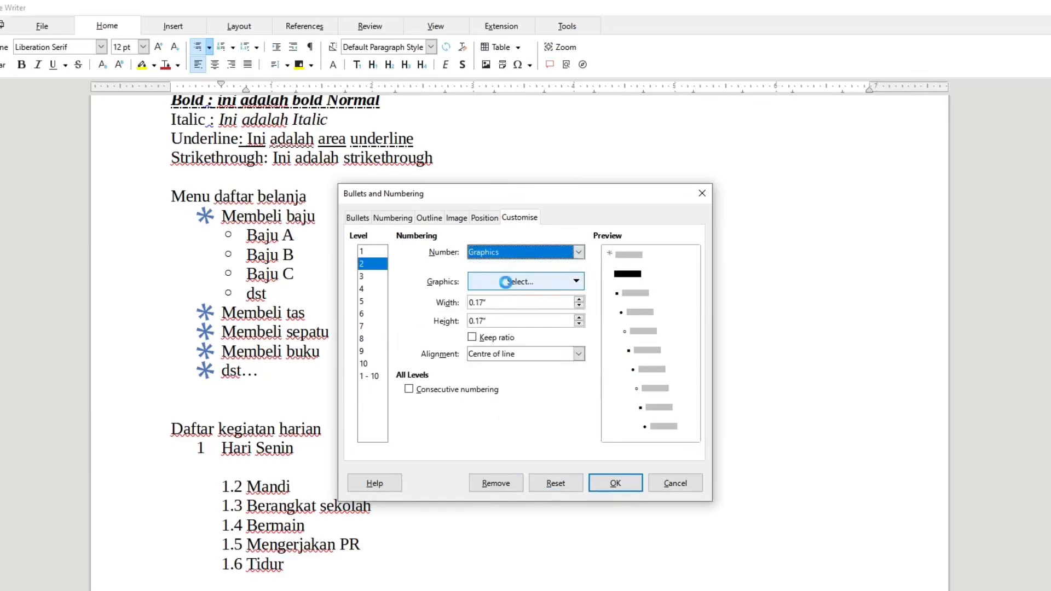
{"action": "left_click", "coordinate": [508, 283]}
{"action": "mouse_move", "coordinate": [509, 316]}
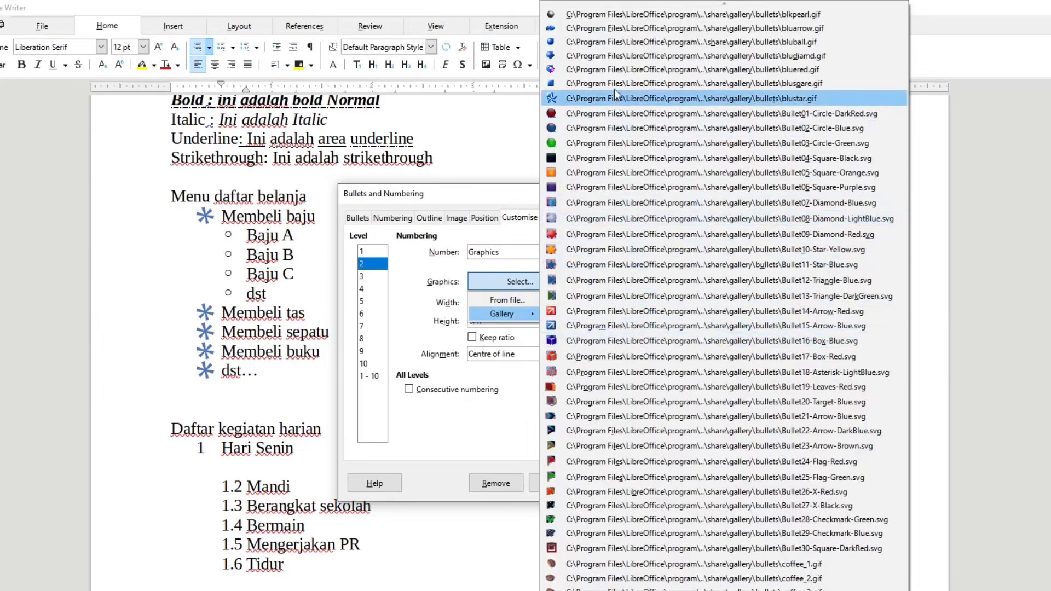
{"action": "left_click", "coordinate": [614, 59]}
Set the level 3 bullet character to the OpenSymbol black right-pointing triangle.
{"action": "left_click", "coordinate": [376, 278]}
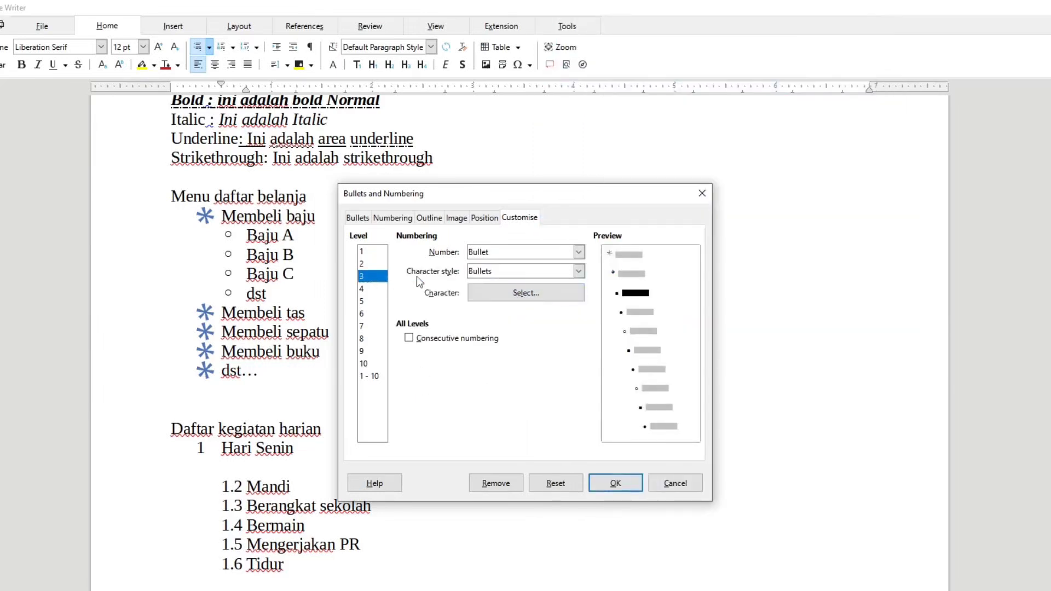
{"action": "left_click", "coordinate": [528, 296]}
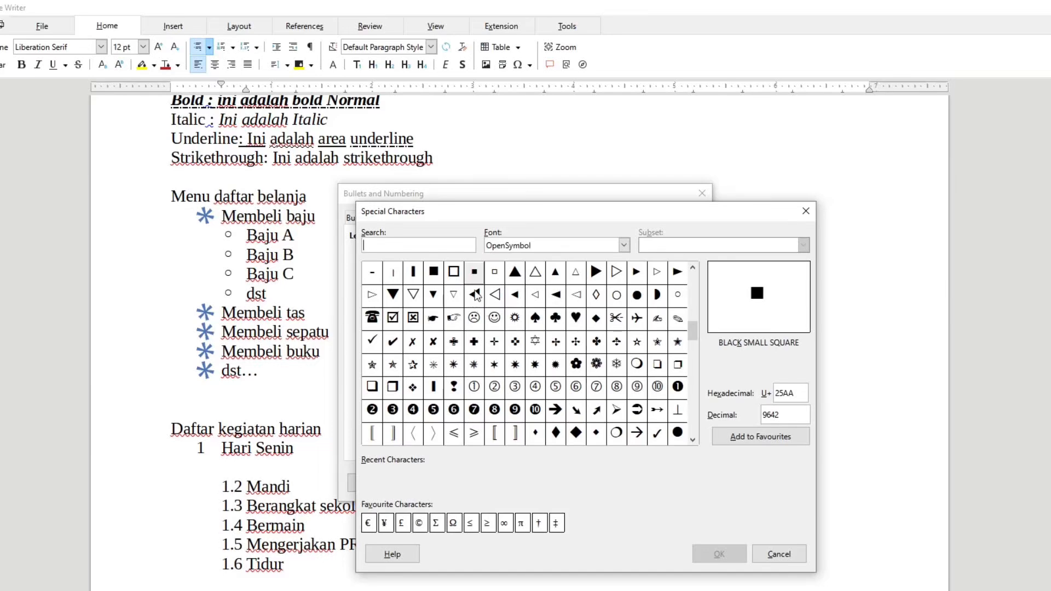
{"action": "left_click", "coordinate": [594, 278]}
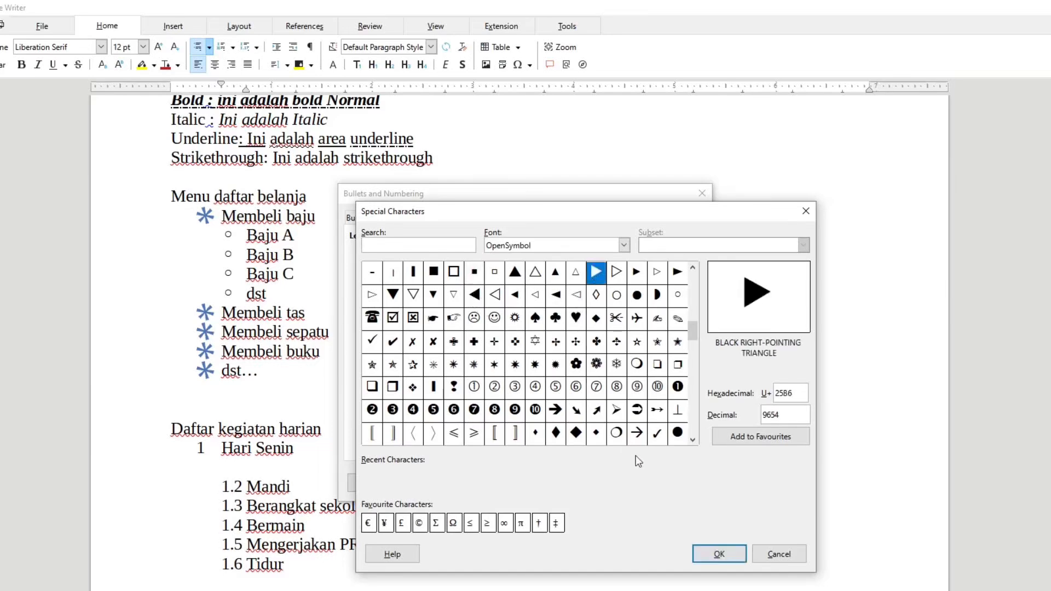
{"action": "left_click", "coordinate": [711, 550]}
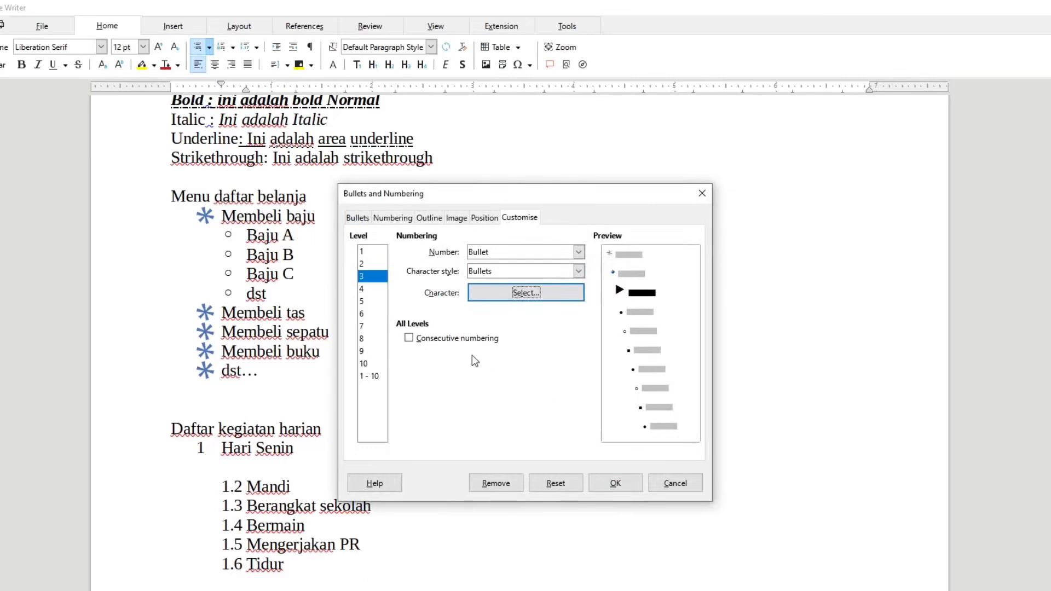
Switch level 4 of the shopping list to a Graphics bullet with an image from the gallery.
{"action": "left_click", "coordinate": [363, 289]}
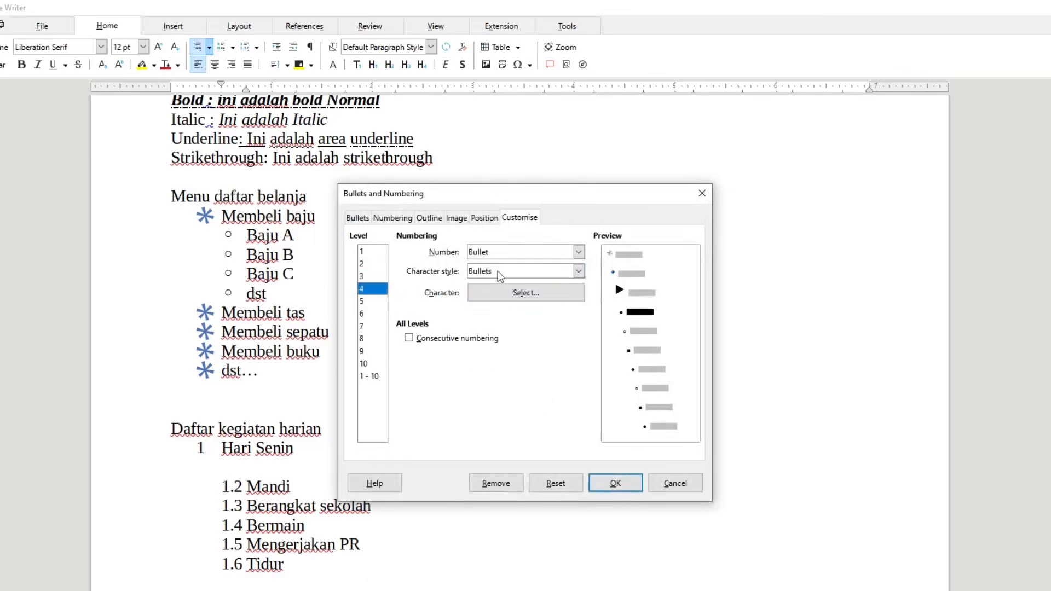
{"action": "left_click", "coordinate": [533, 251]}
{"action": "left_click", "coordinate": [532, 277]}
{"action": "left_click", "coordinate": [532, 281]}
{"action": "mouse_move", "coordinate": [533, 313]}
{"action": "left_click", "coordinate": [564, 383]}
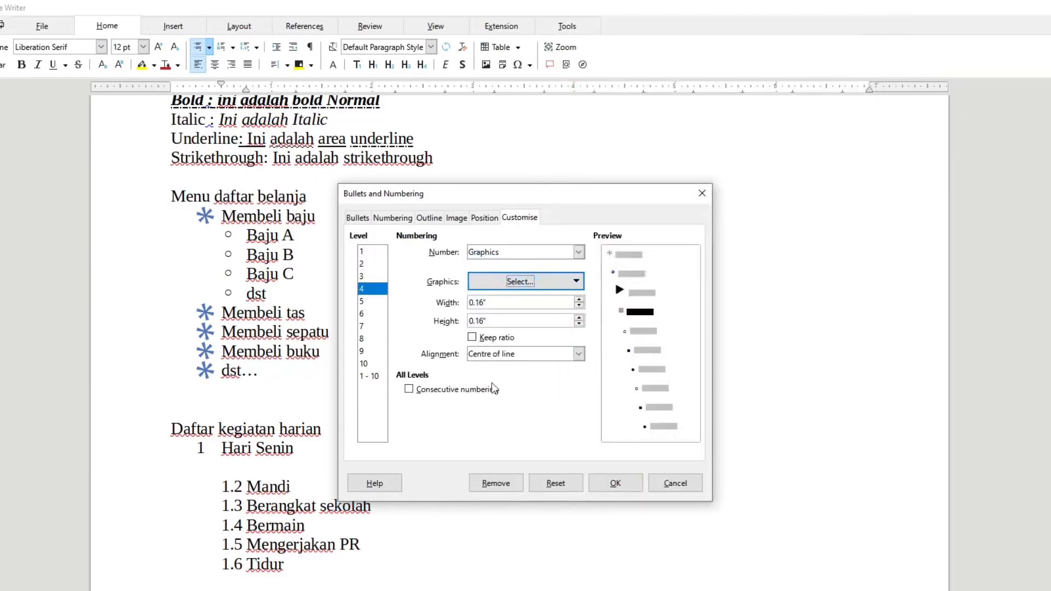
Give level 5 a Graphics bullet with a gallery image and apply the customised levels to the shopping list.
{"action": "left_click", "coordinate": [364, 302]}
{"action": "left_click", "coordinate": [491, 252]}
{"action": "left_click", "coordinate": [491, 276]}
{"action": "left_click", "coordinate": [520, 281]}
{"action": "left_click", "coordinate": [563, 383]}
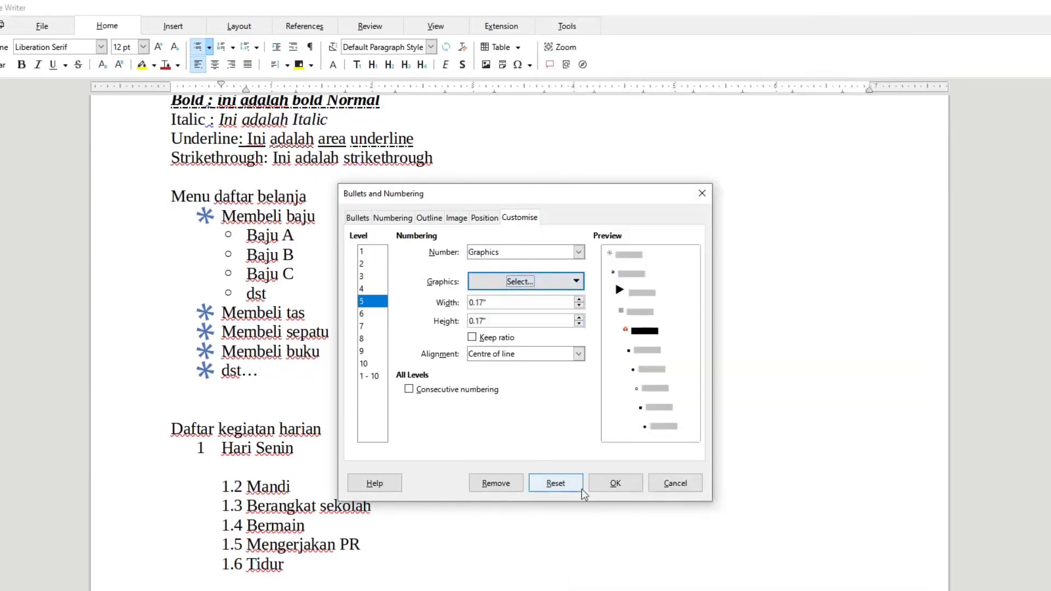
{"action": "left_click", "coordinate": [612, 484]}
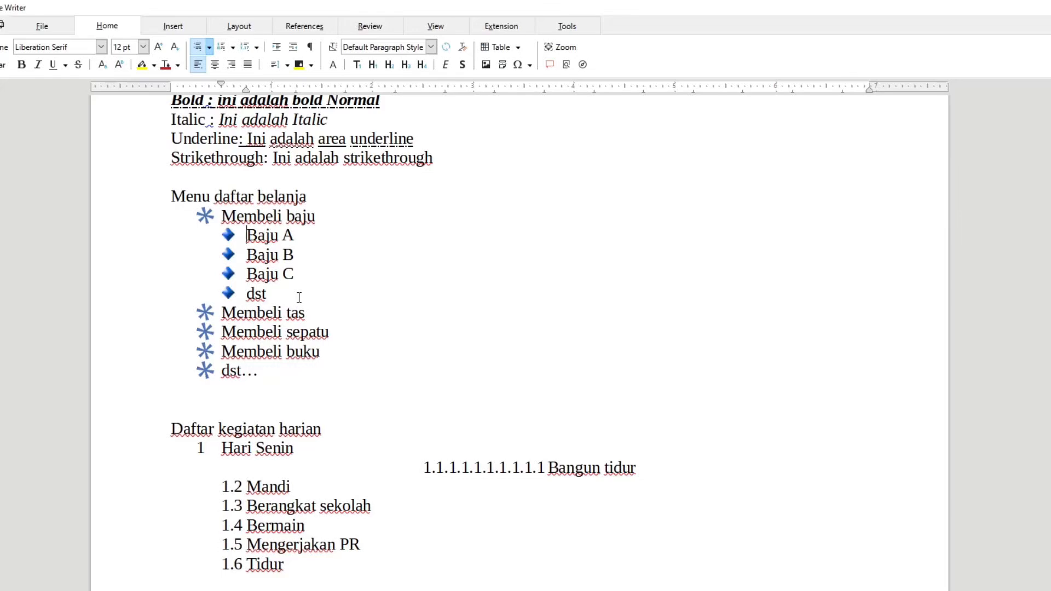
Demote "Baju A" in the shopping list from the second level to the sixth level.
{"action": "key", "text": "Tab"}
{"action": "key", "text": "Tab"}
{"action": "key", "text": "Tab"}
{"action": "key", "text": "Tab"}
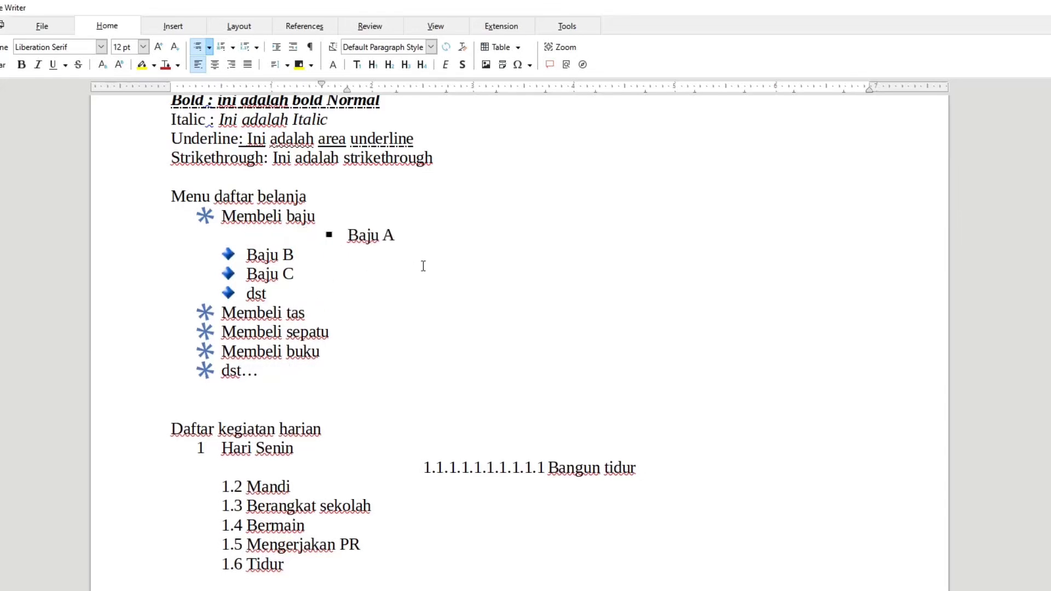
Apply the outline format with 1., 1.1., a) and bullet levels to the daily activities list.
{"action": "left_click", "coordinate": [257, 48]}
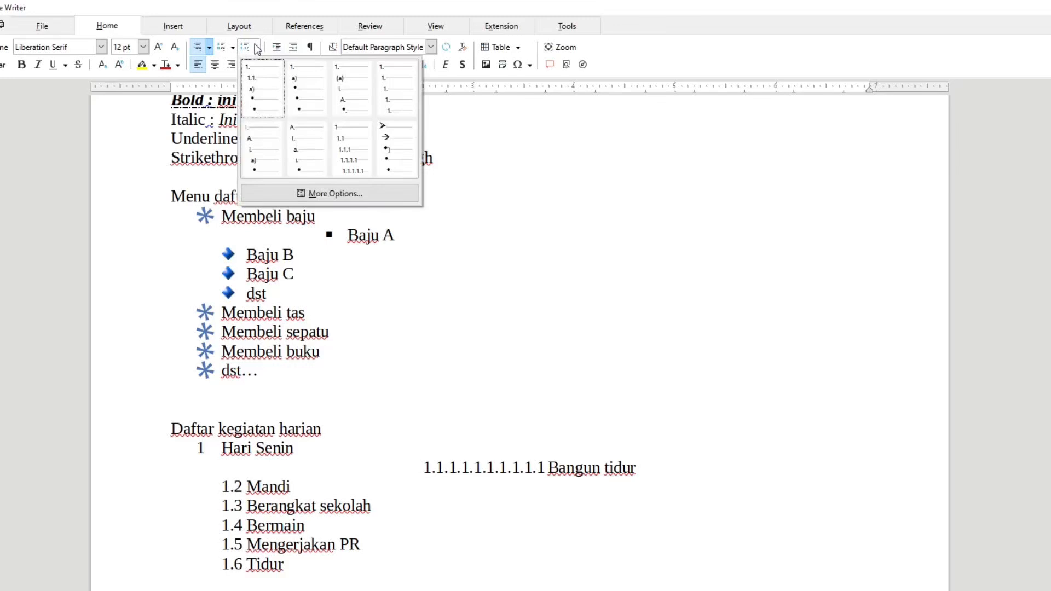
{"action": "left_click", "coordinate": [455, 466]}
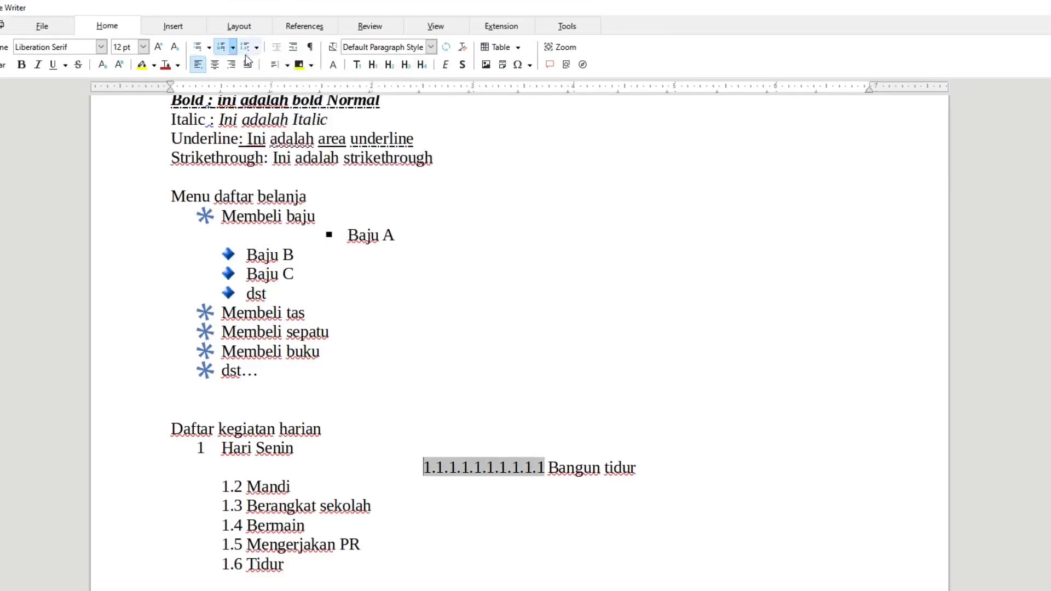
{"action": "left_click", "coordinate": [232, 41]}
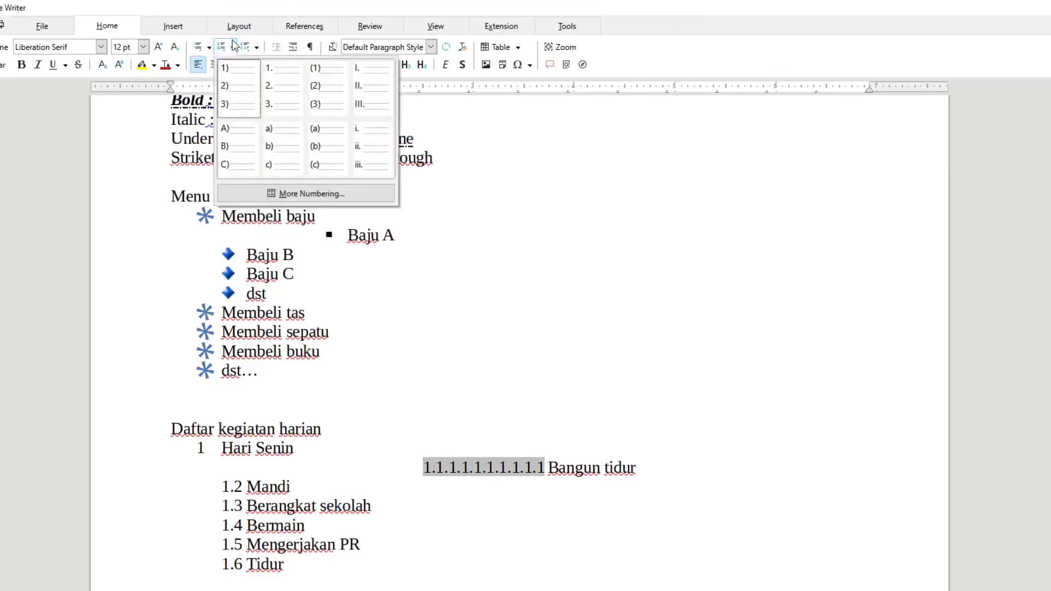
{"action": "left_click", "coordinate": [286, 194]}
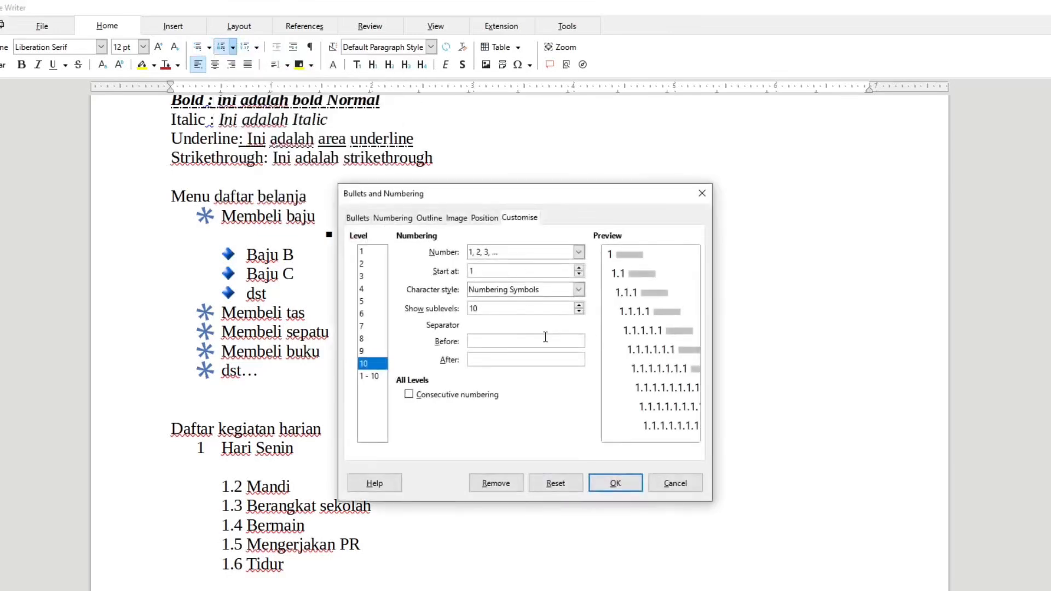
{"action": "left_click", "coordinate": [367, 251]}
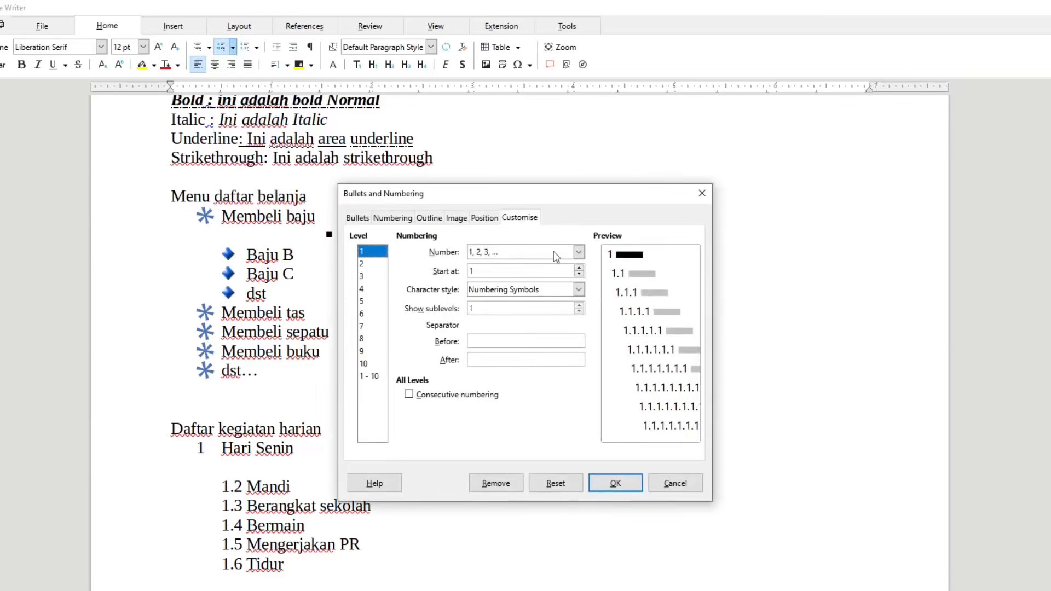
{"action": "left_click", "coordinate": [429, 220]}
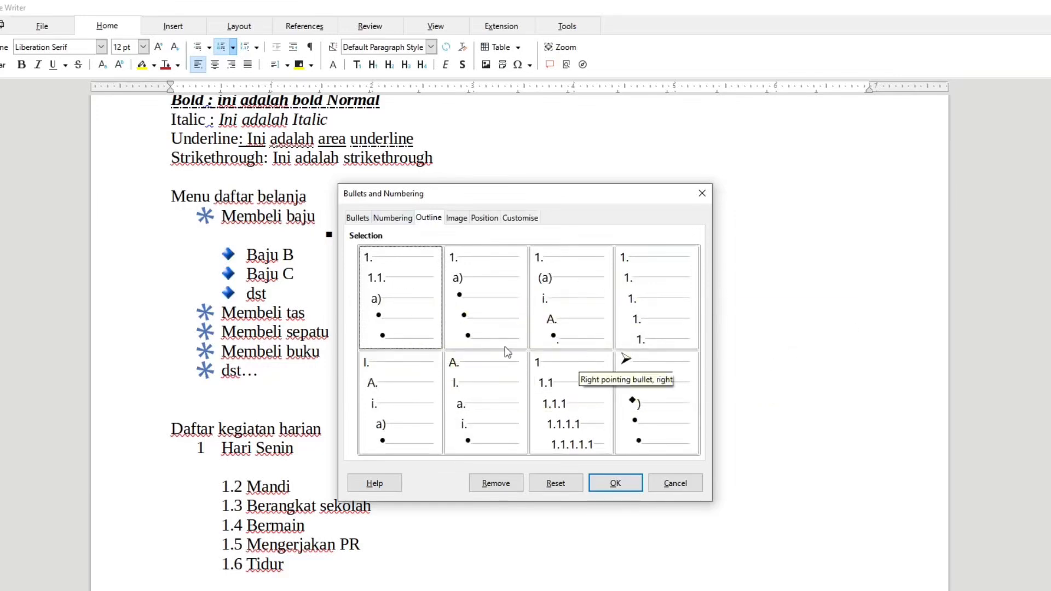
{"action": "left_click", "coordinate": [375, 295]}
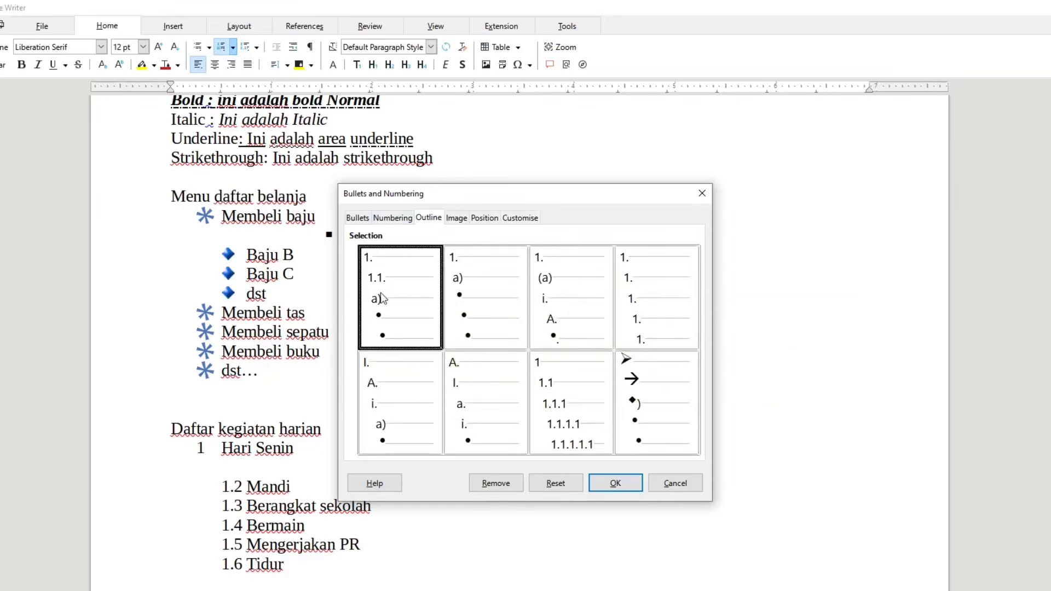
{"action": "left_click", "coordinate": [615, 484]}
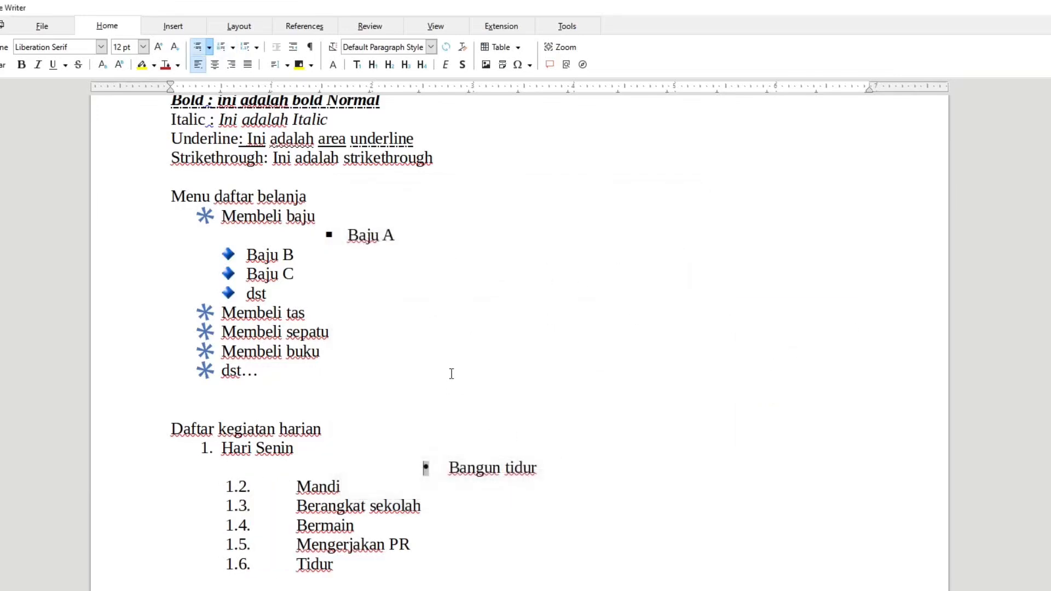
Customise level 2 of the daily activities list to use a, b, c numbering.
{"action": "left_click", "coordinate": [209, 47]}
{"action": "left_click", "coordinate": [244, 192]}
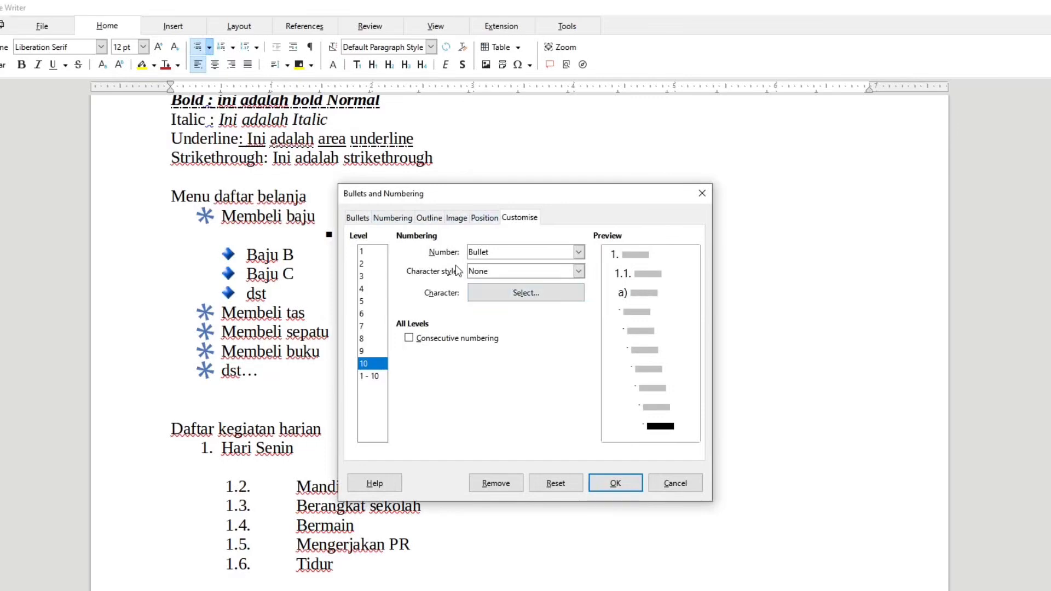
{"action": "left_click", "coordinate": [367, 251]}
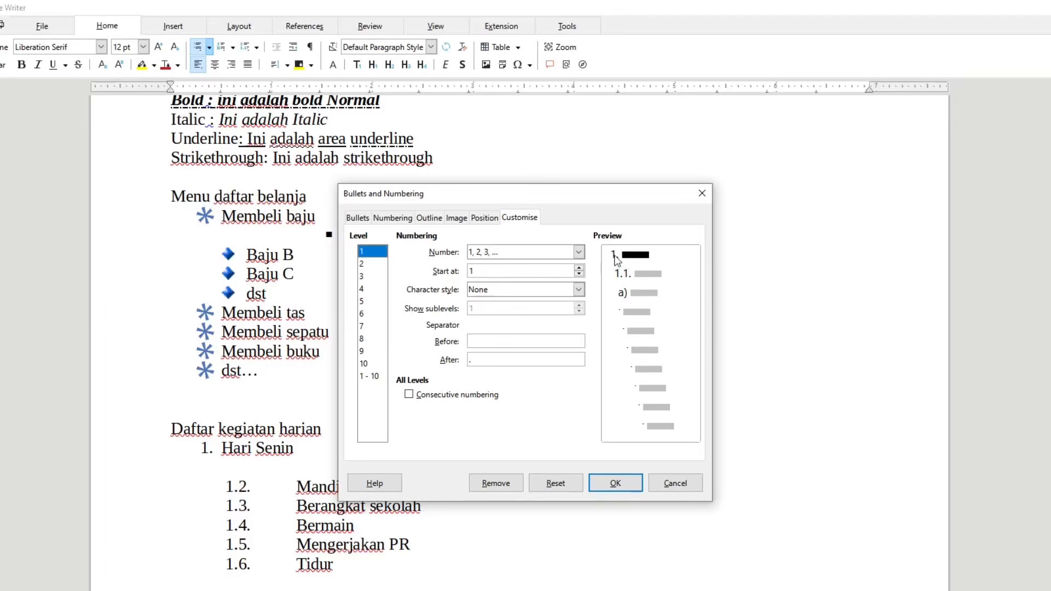
{"action": "left_click", "coordinate": [380, 267]}
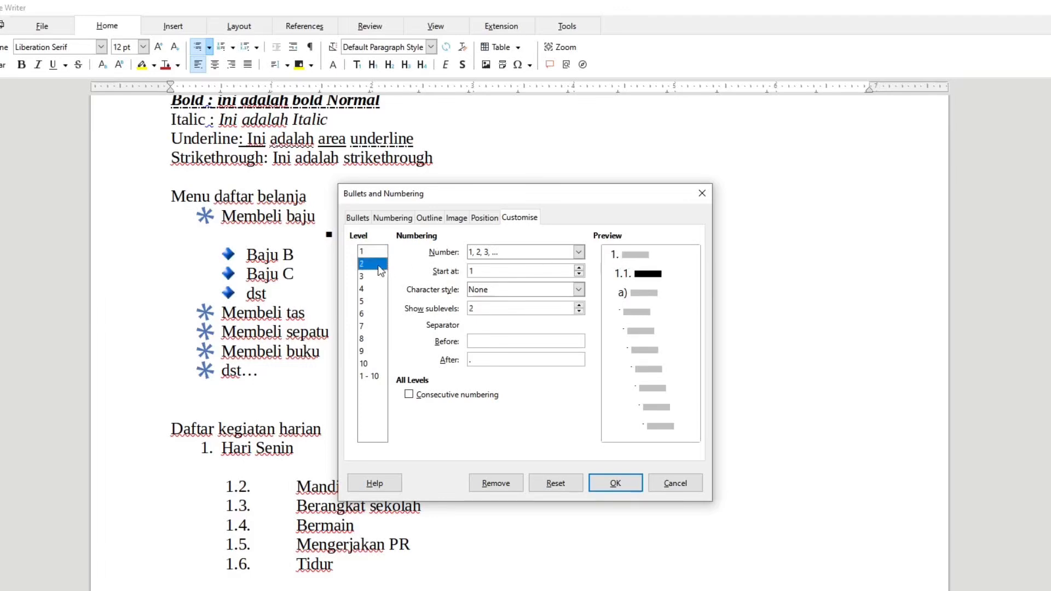
{"action": "left_click", "coordinate": [578, 254]}
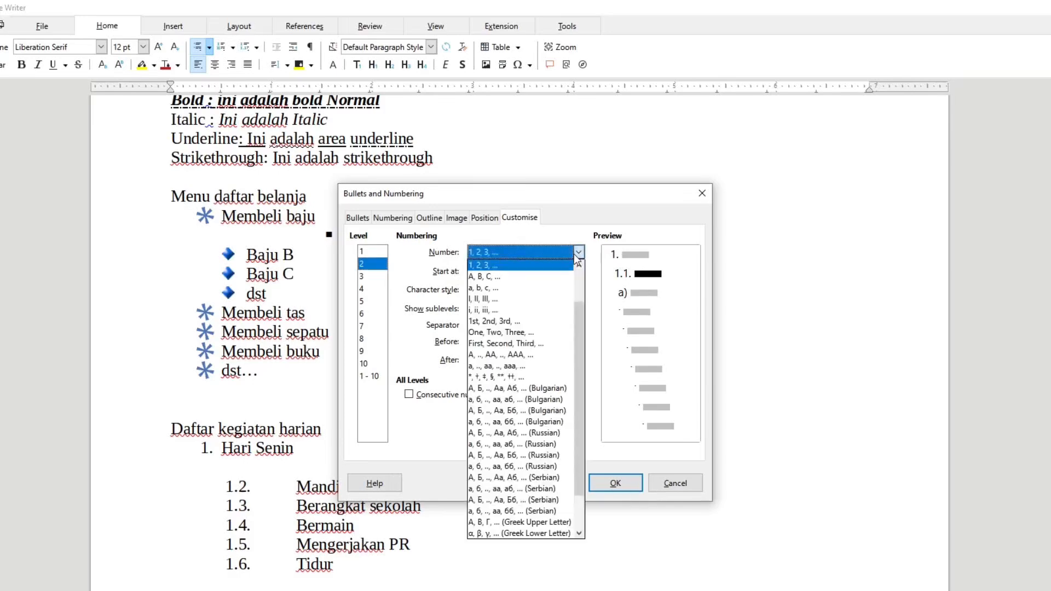
{"action": "left_click", "coordinate": [557, 288]}
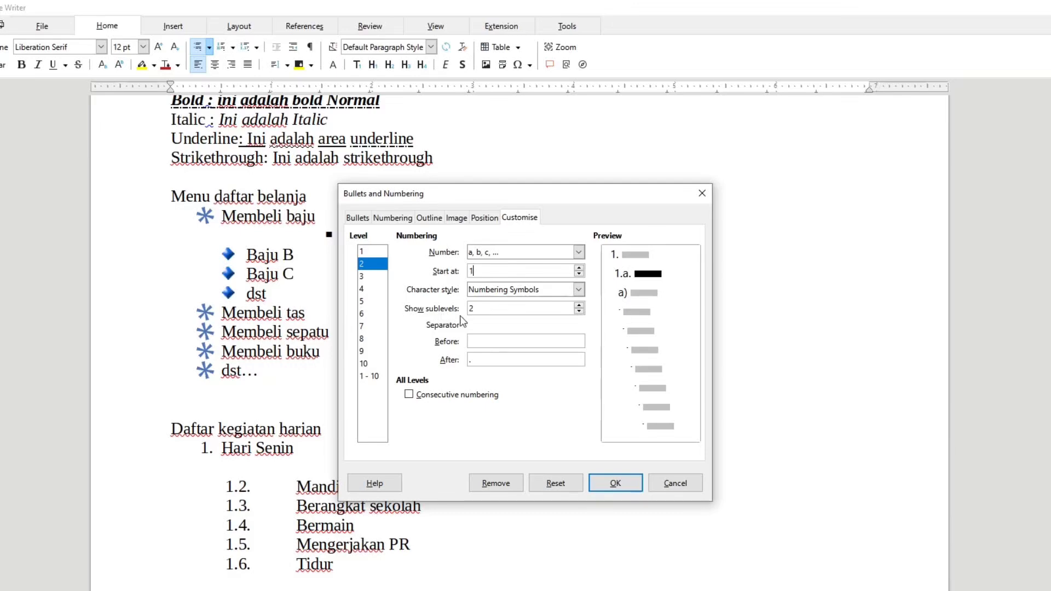
Make level 2 show only 1 sublevel, with no separator before the number and ")." after it.
{"action": "left_click", "coordinate": [578, 312]}
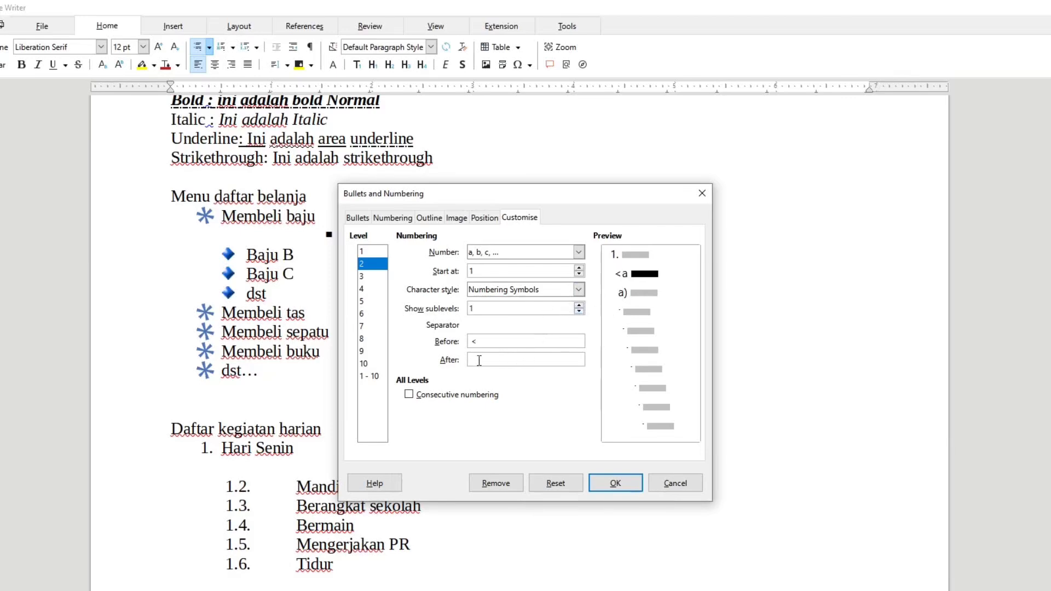
{"action": "type", "text": "."}
{"action": "double_click", "coordinate": [473, 341]}
{"action": "key", "text": "BackSpace"}
{"action": "left_click", "coordinate": [481, 359]}
{"action": "key", "text": "BackSpace"}
{"action": "type", "text": "),"}
{"action": "key", "text": "BackSpace"}
{"action": "type", "text": "."}
{"action": "key", "text": "BackSpace"}
Set level 3 of the daily activities list to I, II, III numbering.
{"action": "left_click", "coordinate": [373, 278]}
{"action": "left_click", "coordinate": [493, 252]}
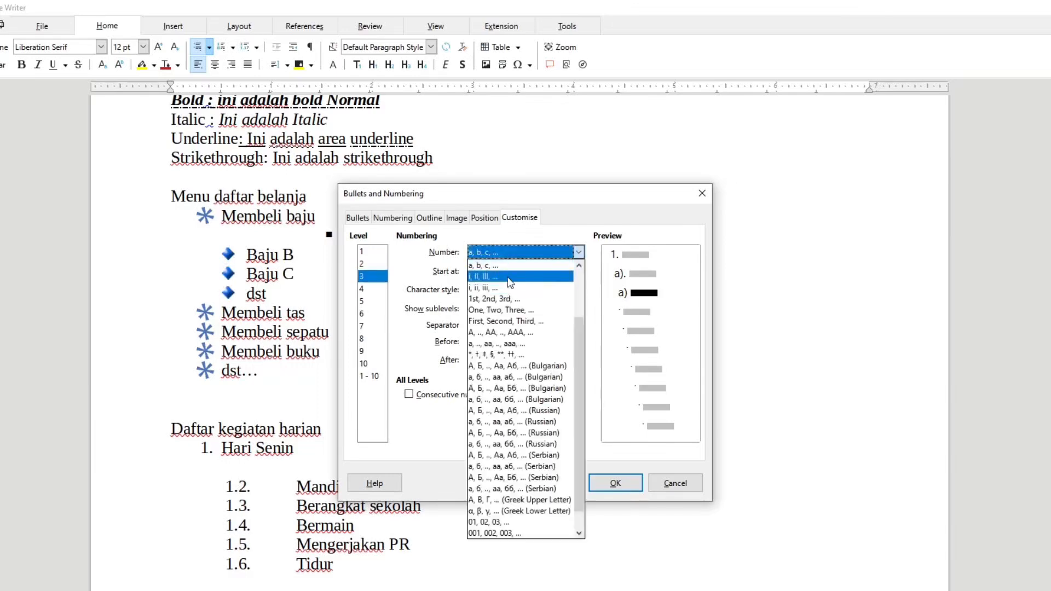
{"action": "left_click", "coordinate": [511, 276]}
{"action": "left_click", "coordinate": [508, 341]}
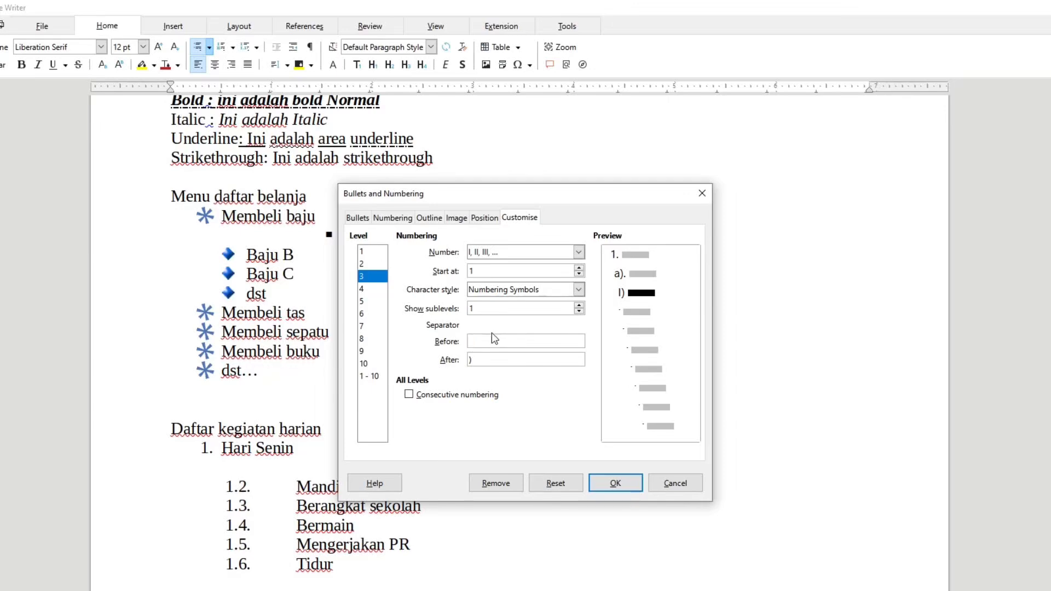
Set level 4 to i, ii, iii numbering with 1 sublevel shown and apply the customised levels to the daily activities list.
{"action": "left_click", "coordinate": [375, 289]}
{"action": "left_click", "coordinate": [519, 251]}
{"action": "left_click", "coordinate": [505, 321]}
{"action": "left_click", "coordinate": [579, 311]}
{"action": "left_click", "coordinate": [579, 311]}
{"action": "left_click", "coordinate": [579, 311]}
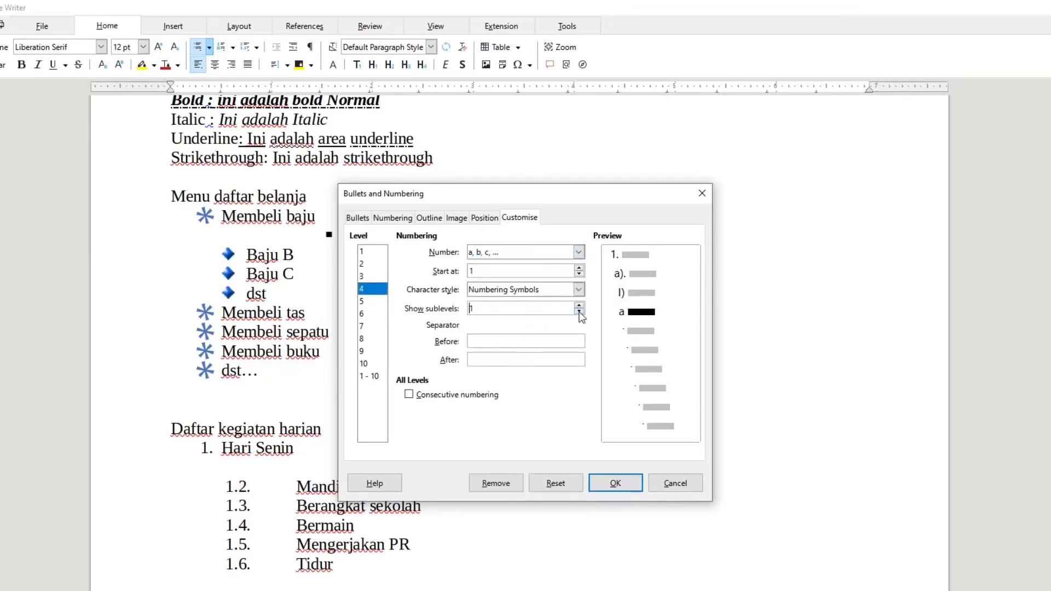
{"action": "left_click", "coordinate": [495, 357]}
{"action": "left_click", "coordinate": [559, 252]}
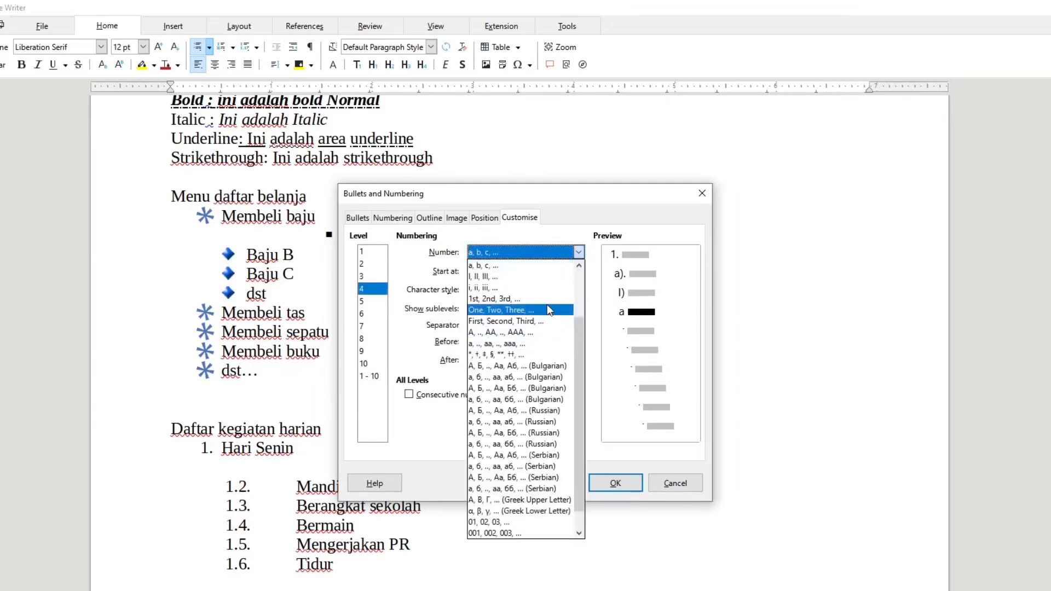
{"action": "left_click", "coordinate": [525, 310]}
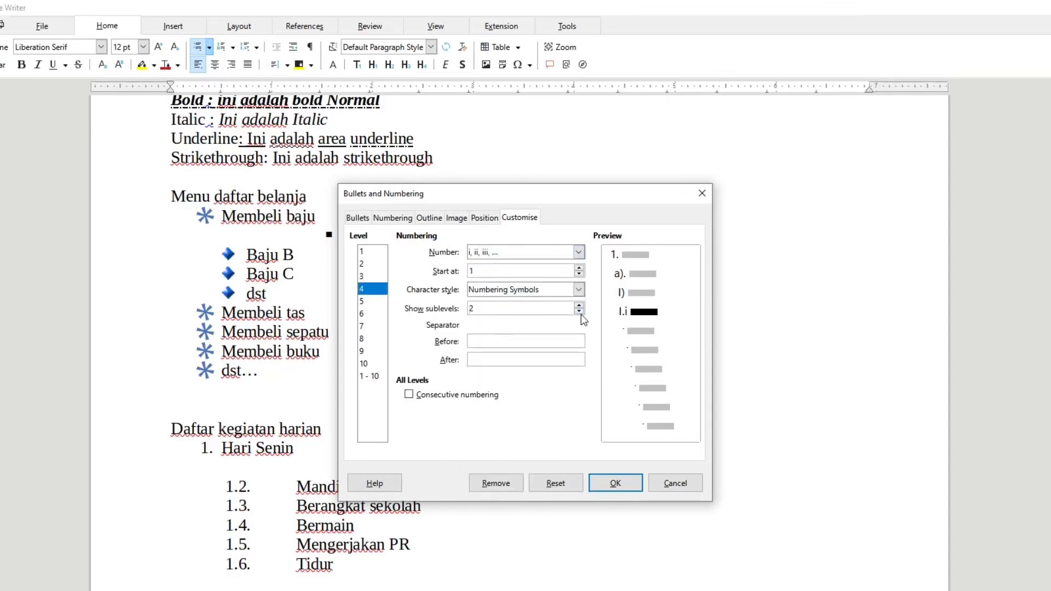
{"action": "left_click", "coordinate": [519, 341]}
{"action": "left_click", "coordinate": [380, 364]}
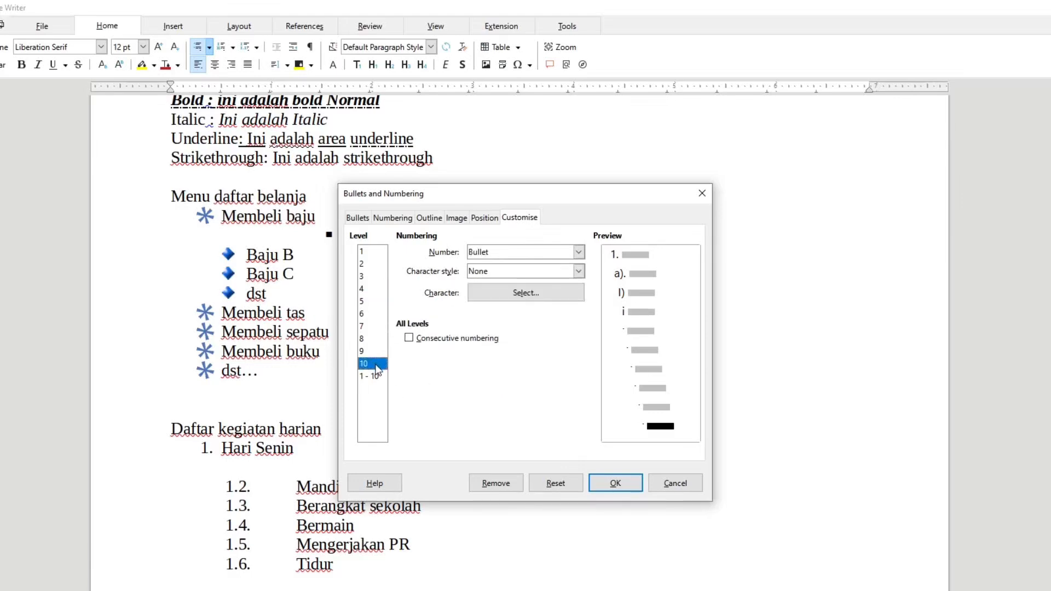
{"action": "left_click", "coordinate": [608, 481]}
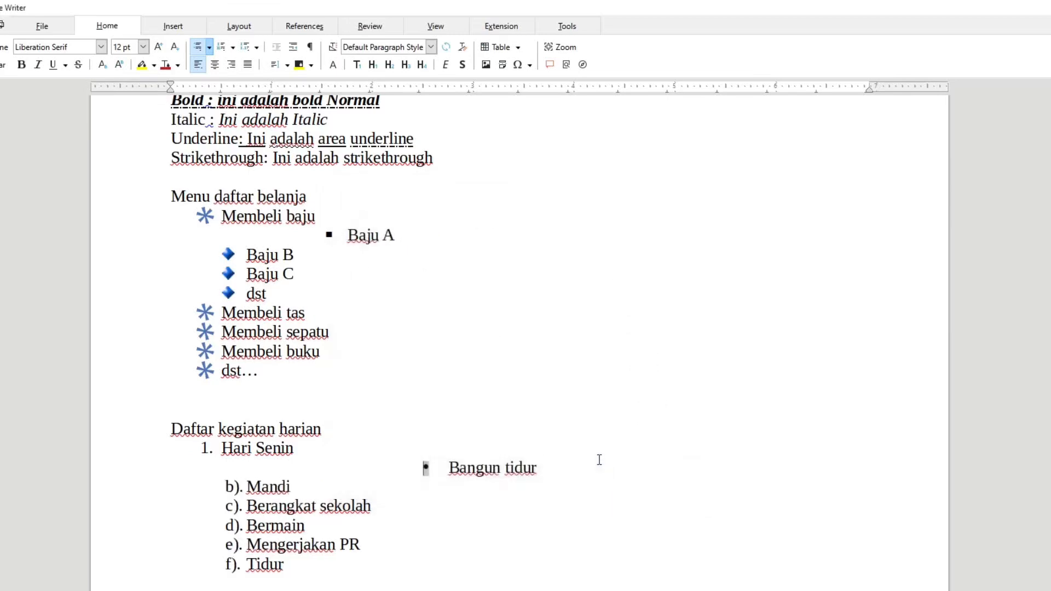
Move "Bangun tidur" through the customised list levels, starting from the first level and leaving it at the fourth.
{"action": "type", "text": "ngun tidur"}
{"action": "key", "text": "Return"}
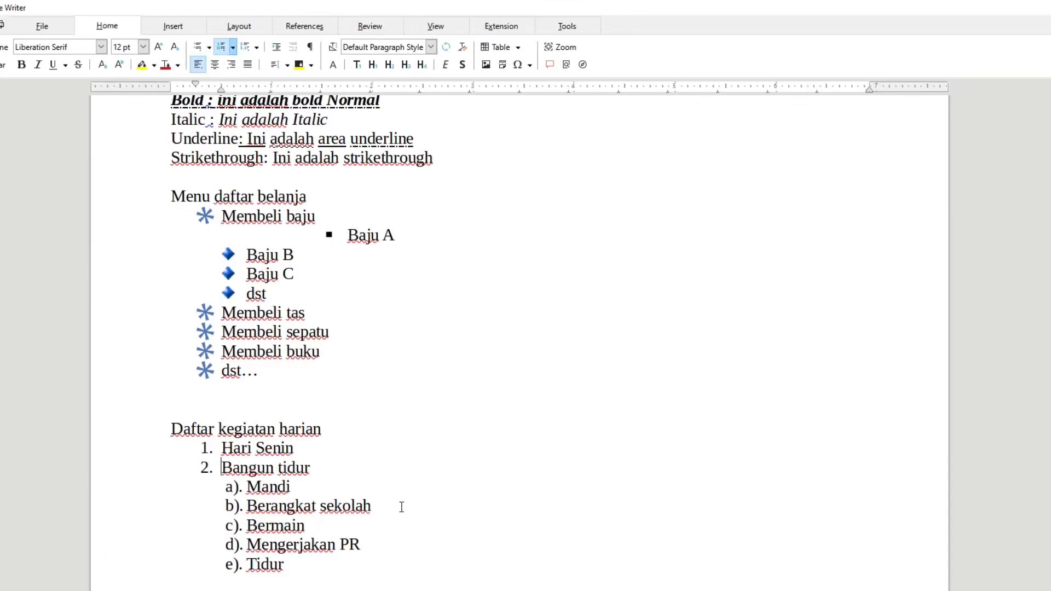
{"action": "key", "text": "Tab"}
{"action": "key", "text": "Tab"}
{"action": "key", "text": "Tab"}
{"action": "key", "text": "Tab"}
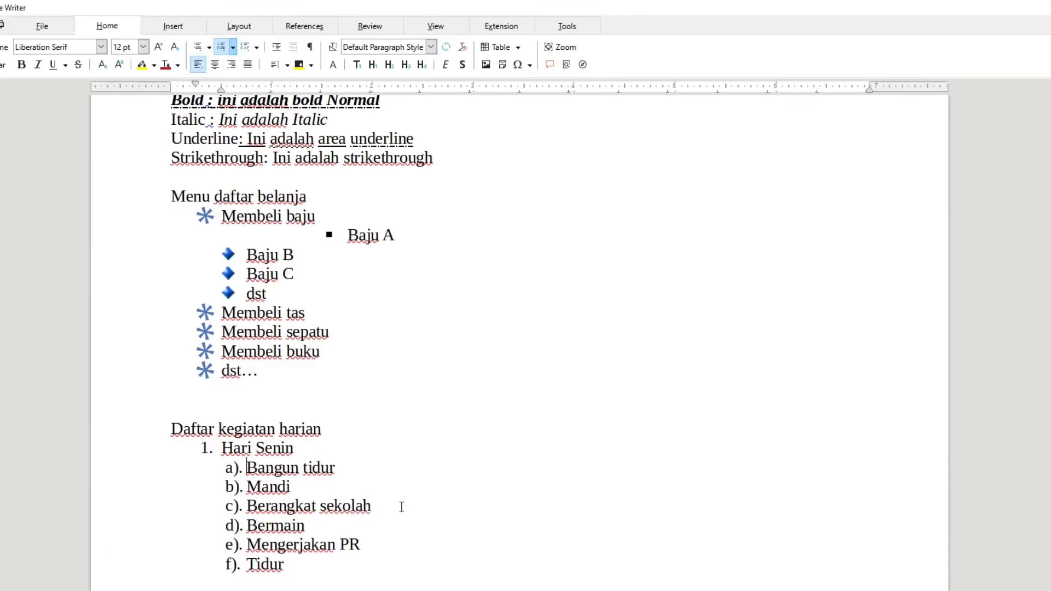
{"action": "key", "text": "shift+Tab"}
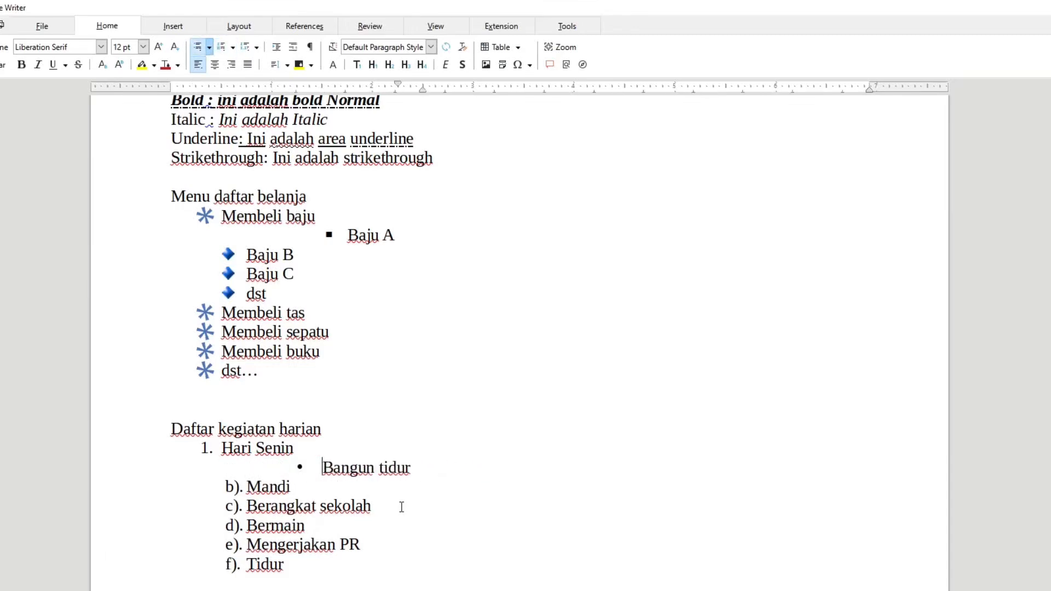
{"action": "key", "text": "Tab"}
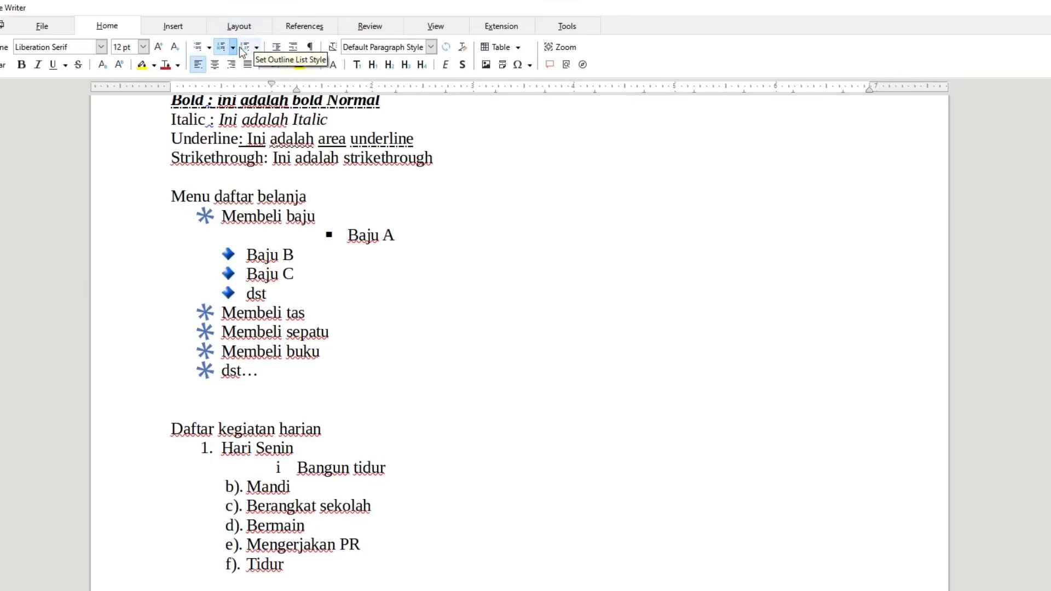